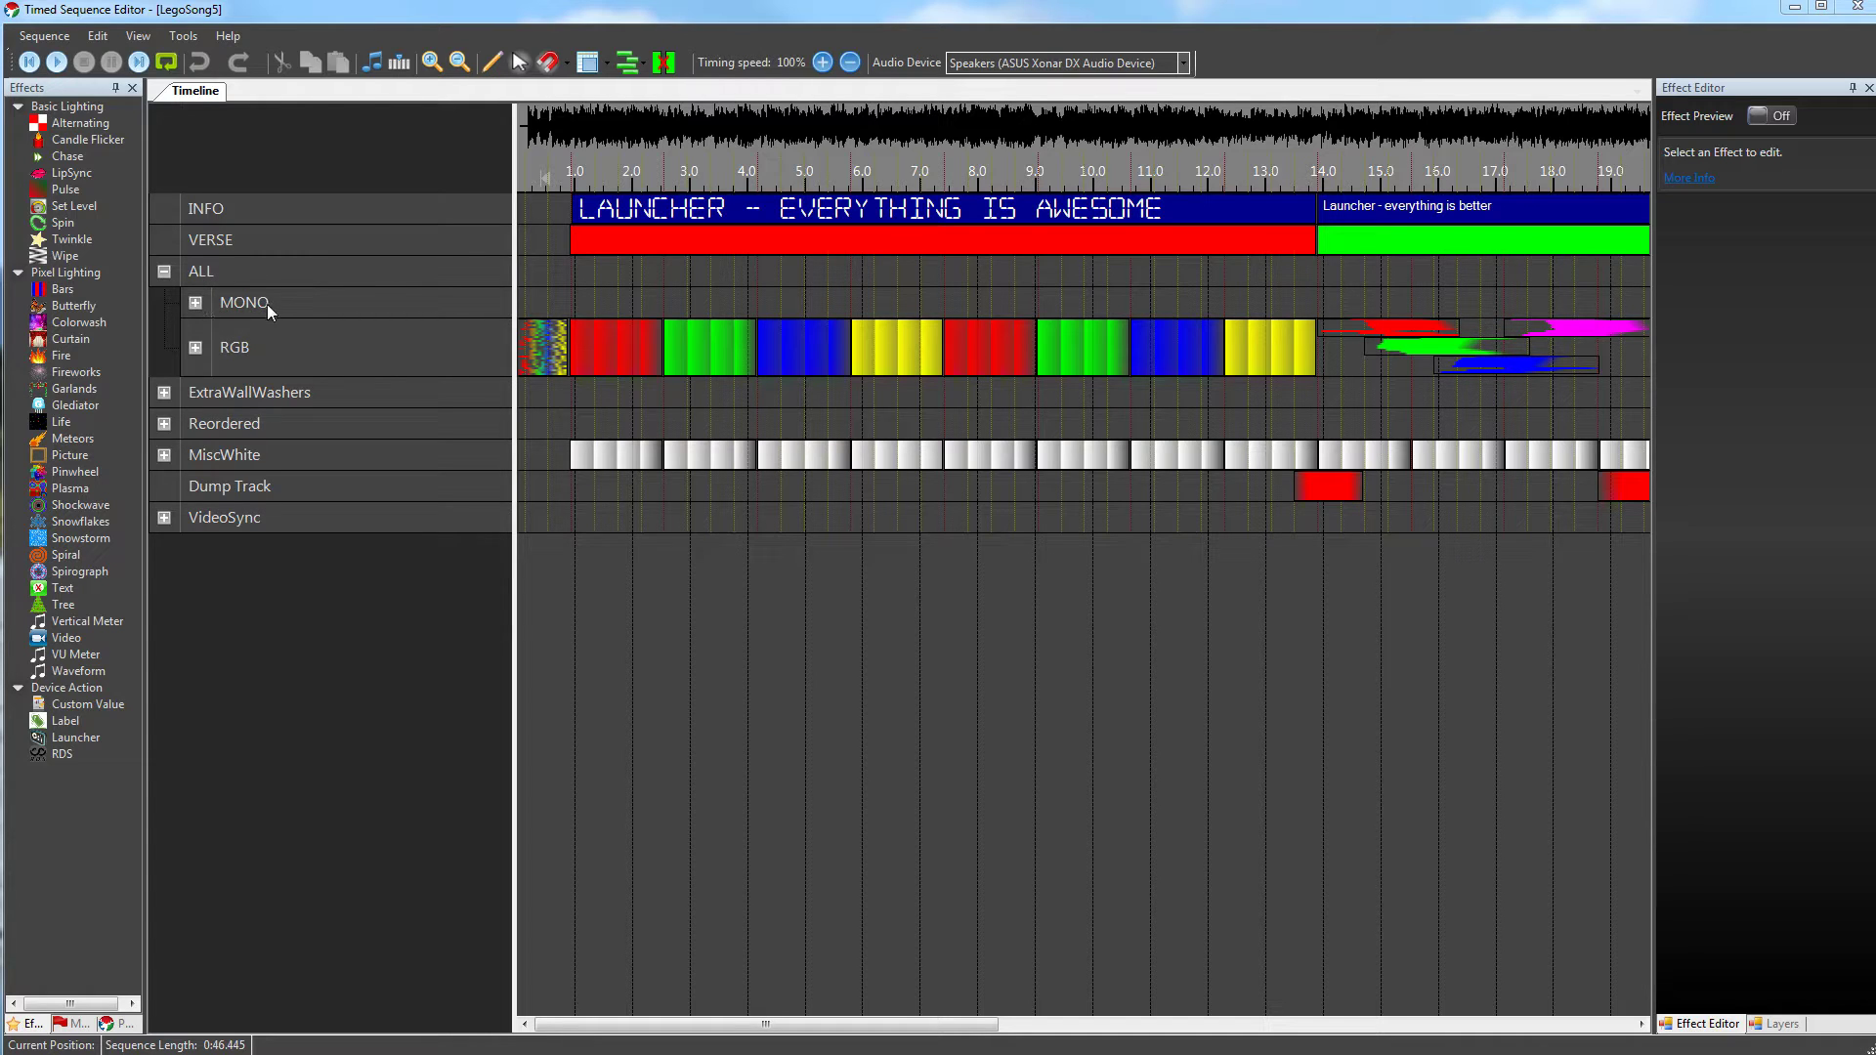
# Expand the MONO, Wireframes and RGB groups in the element tree
pyautogui.click(195, 303)
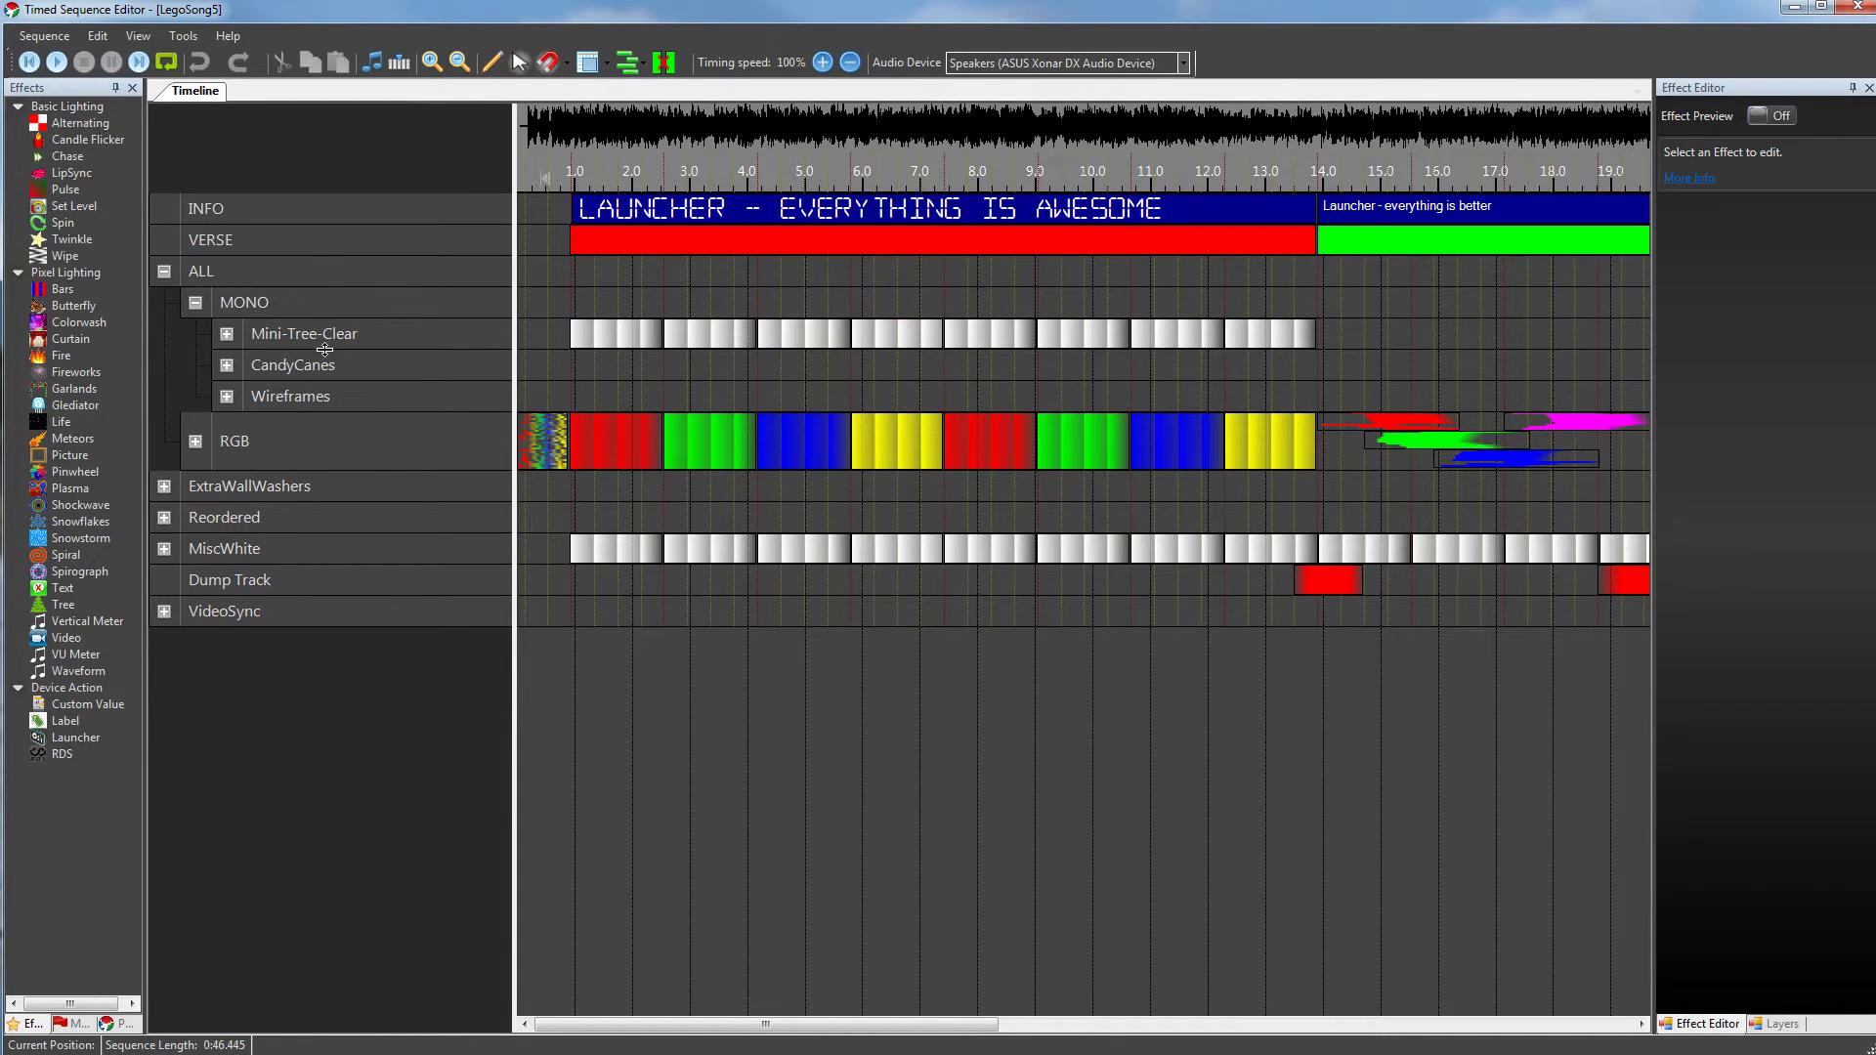
pyautogui.click(227, 397)
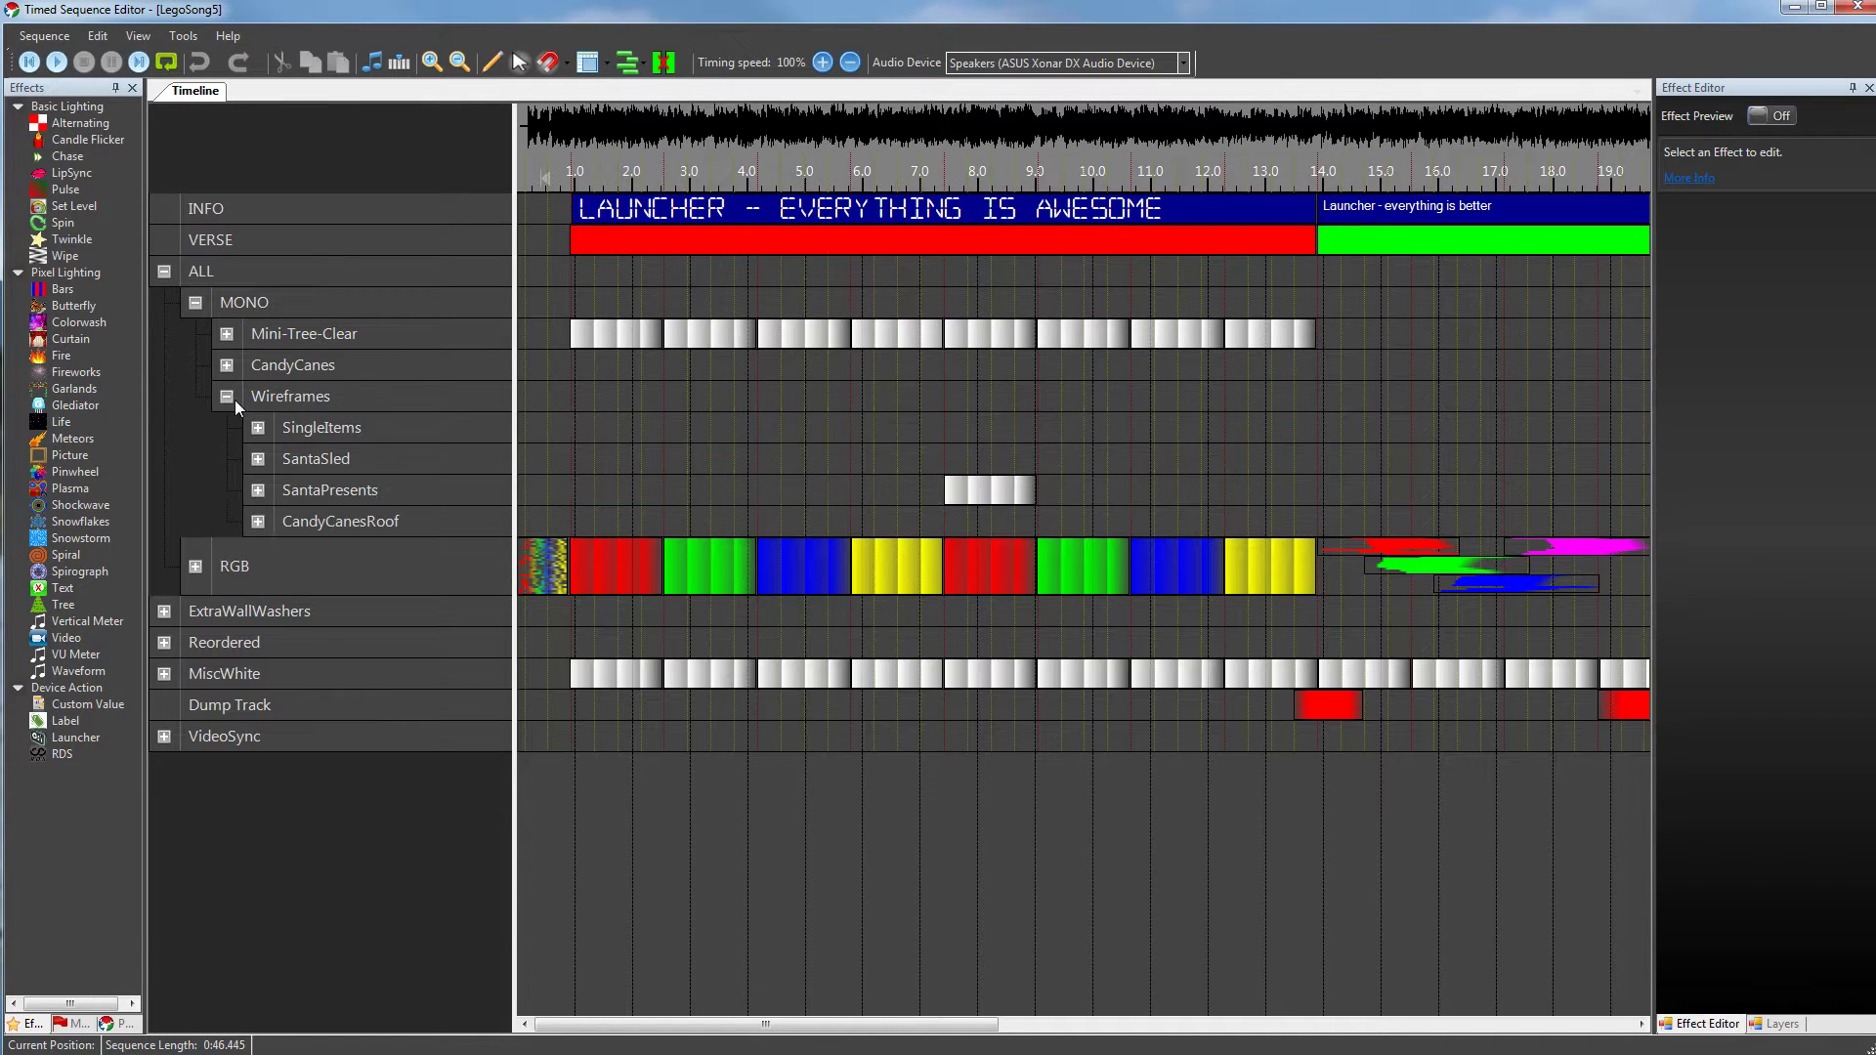
pyautogui.click(196, 567)
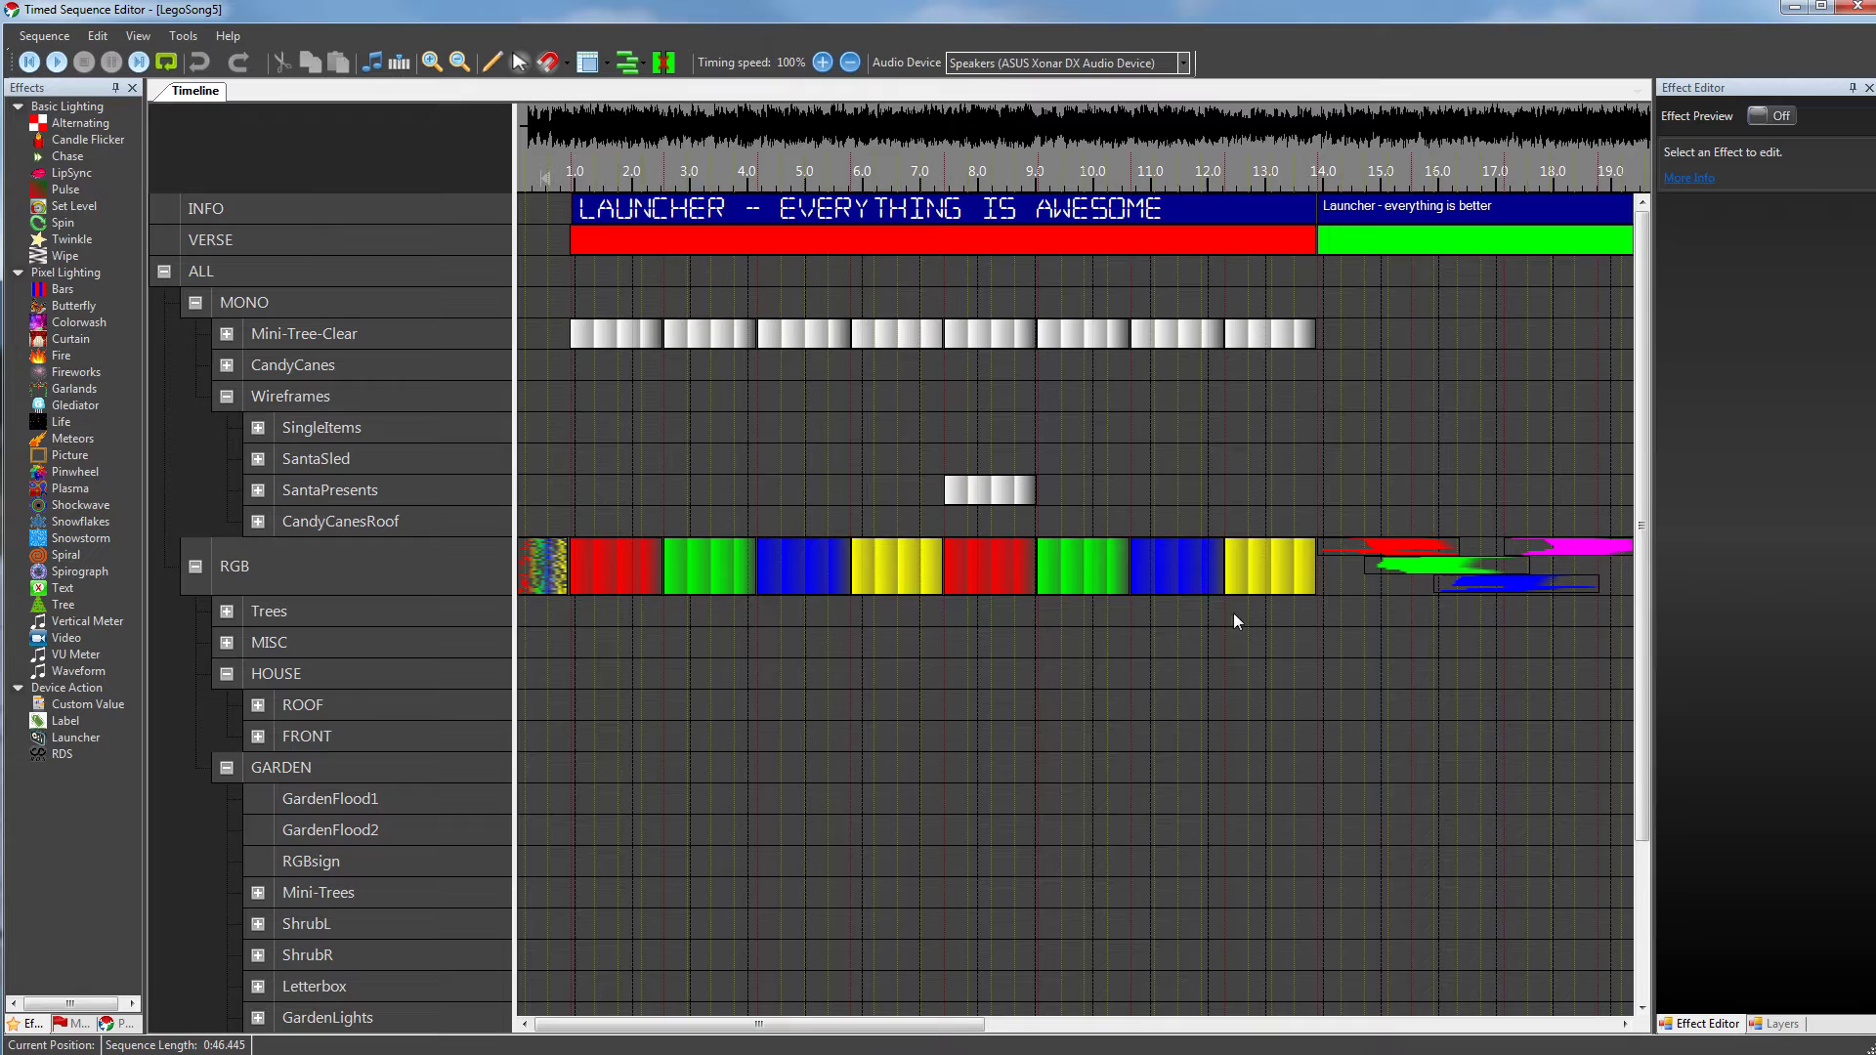
# Briefly expand the MISC group to see Apex-Stars, then the ROOF group, collapsing each again
pyautogui.click(226, 644)
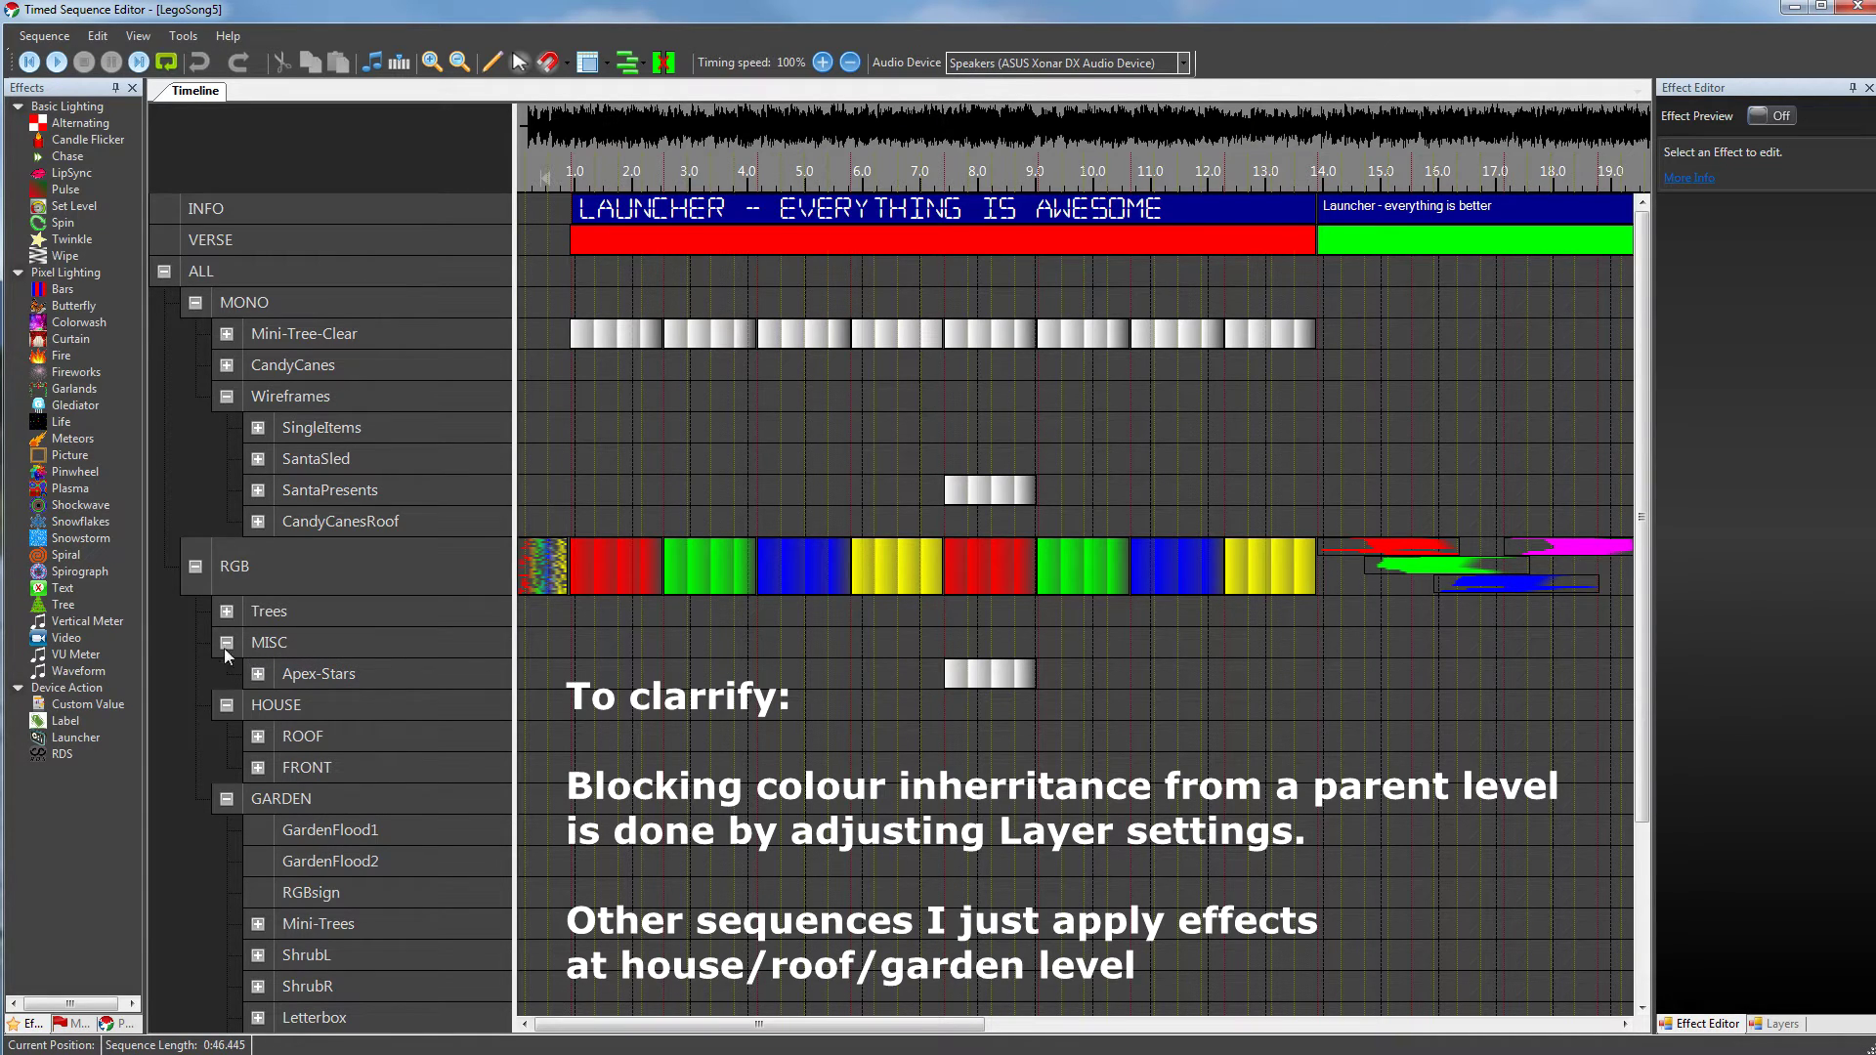
pyautogui.click(227, 644)
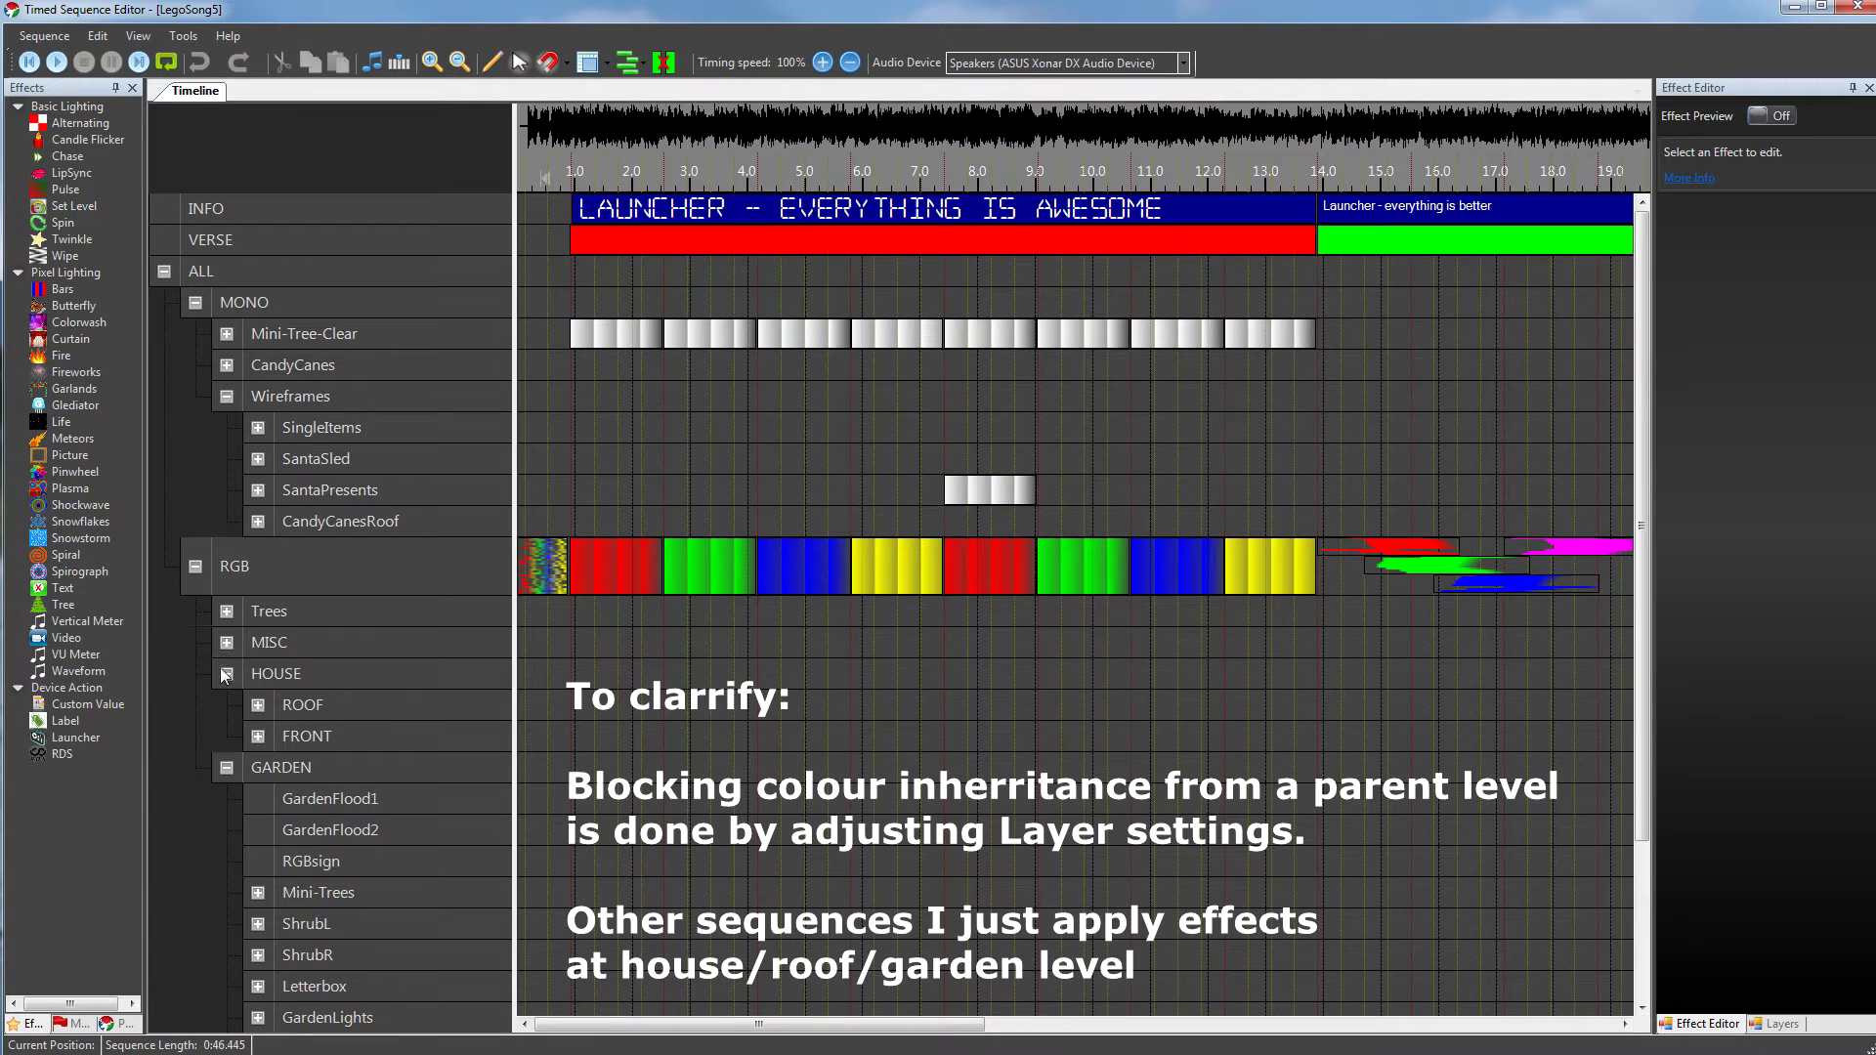
pyautogui.click(258, 705)
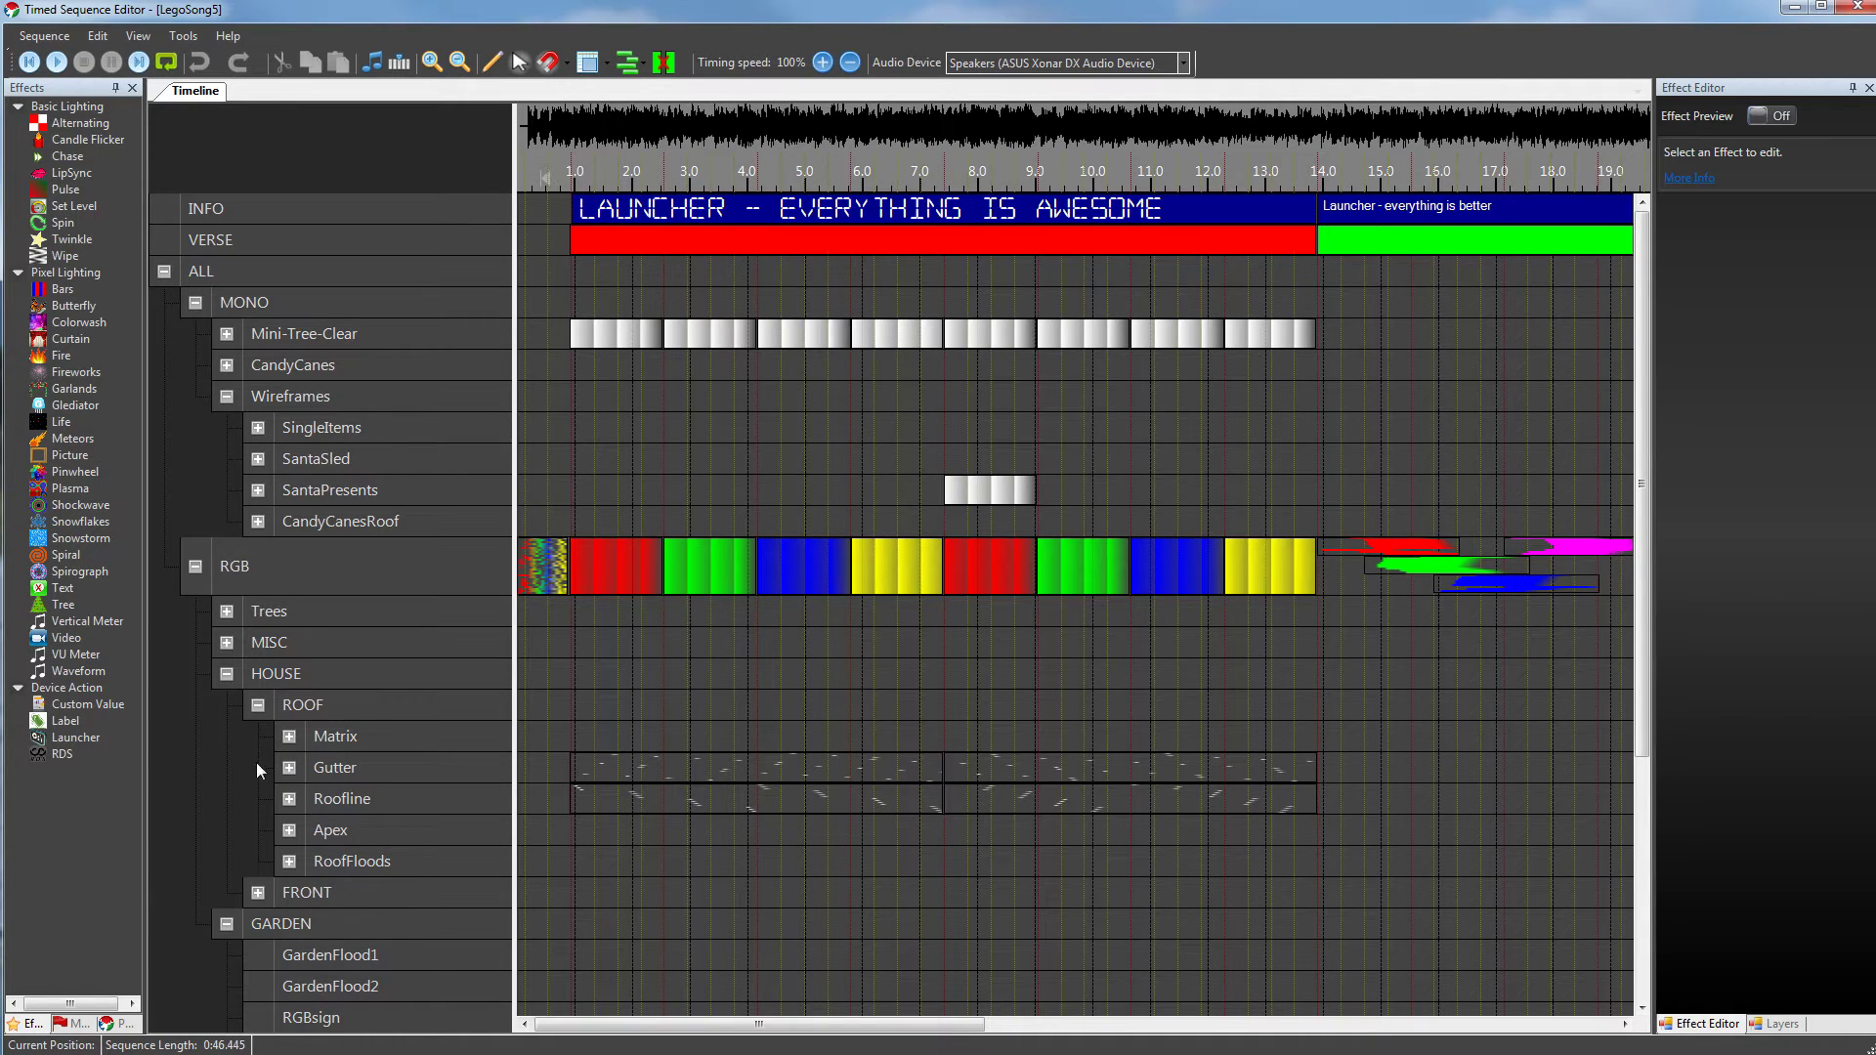
pyautogui.click(258, 706)
pyautogui.click(258, 736)
pyautogui.scroll(-2, 340, 784)
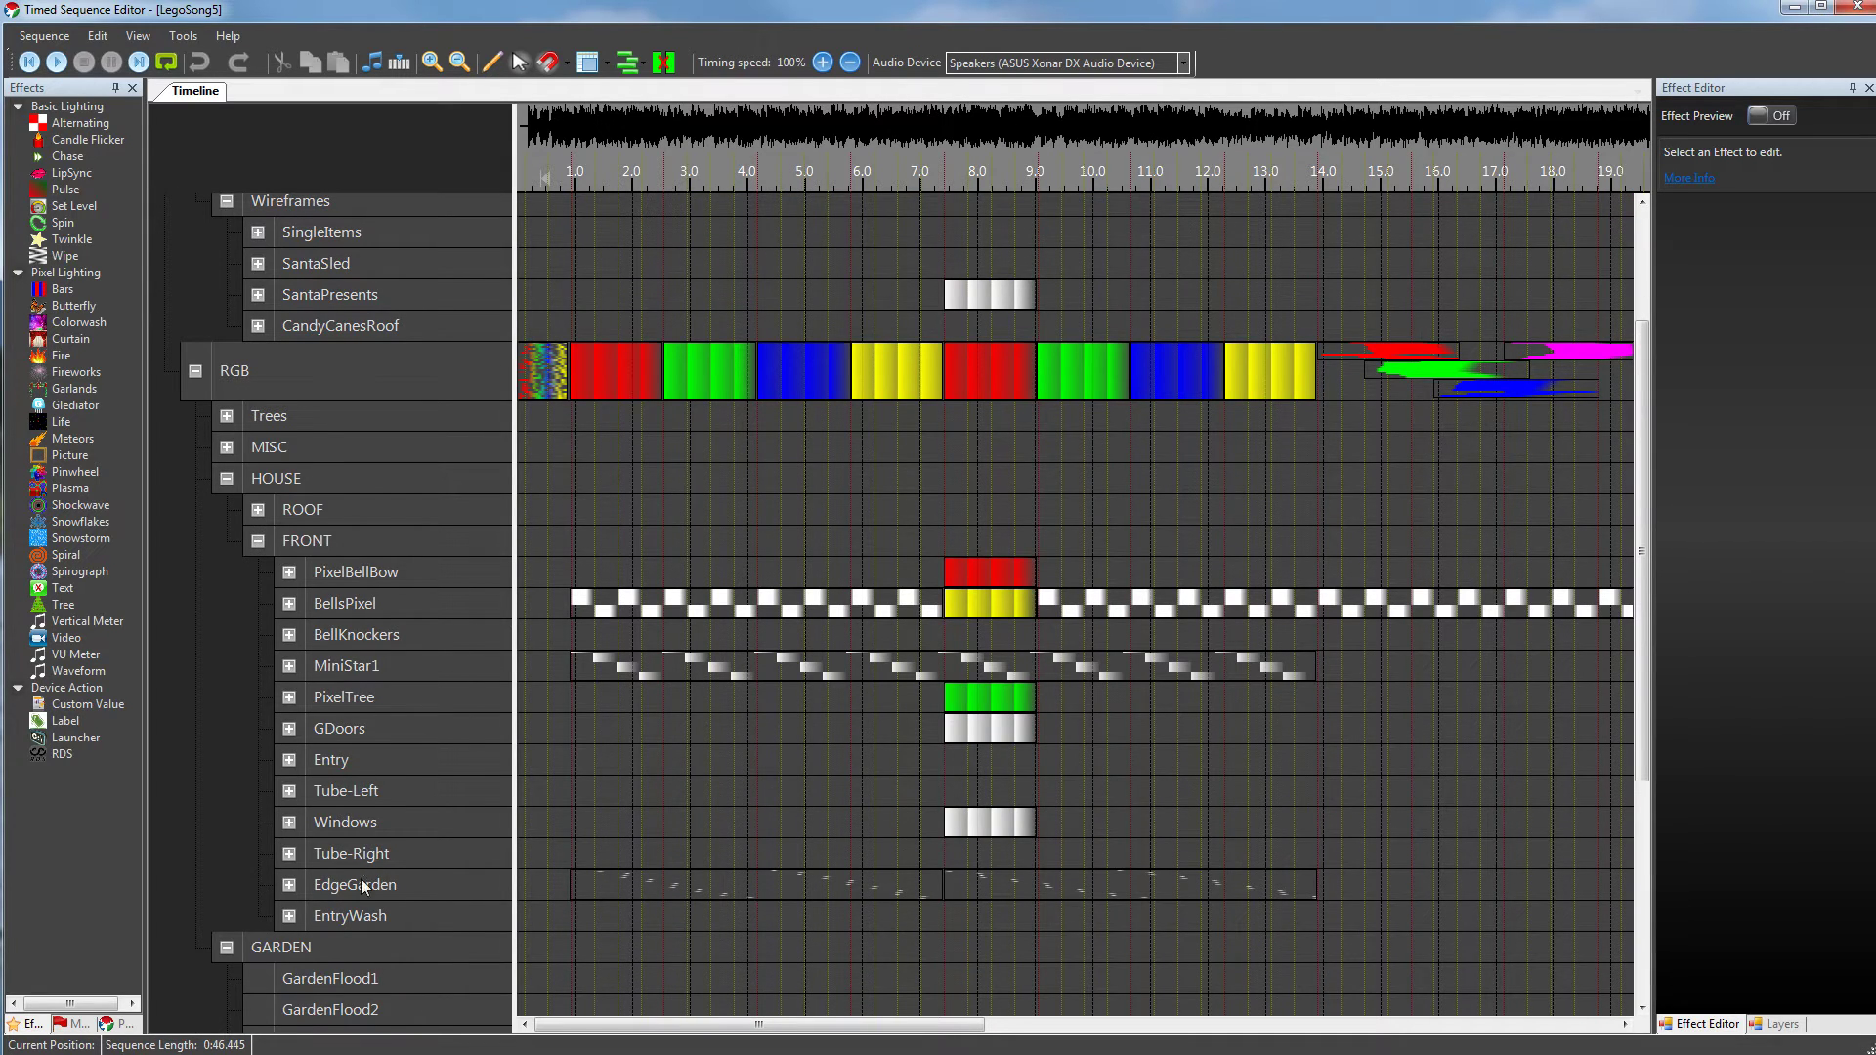
pyautogui.click(289, 729)
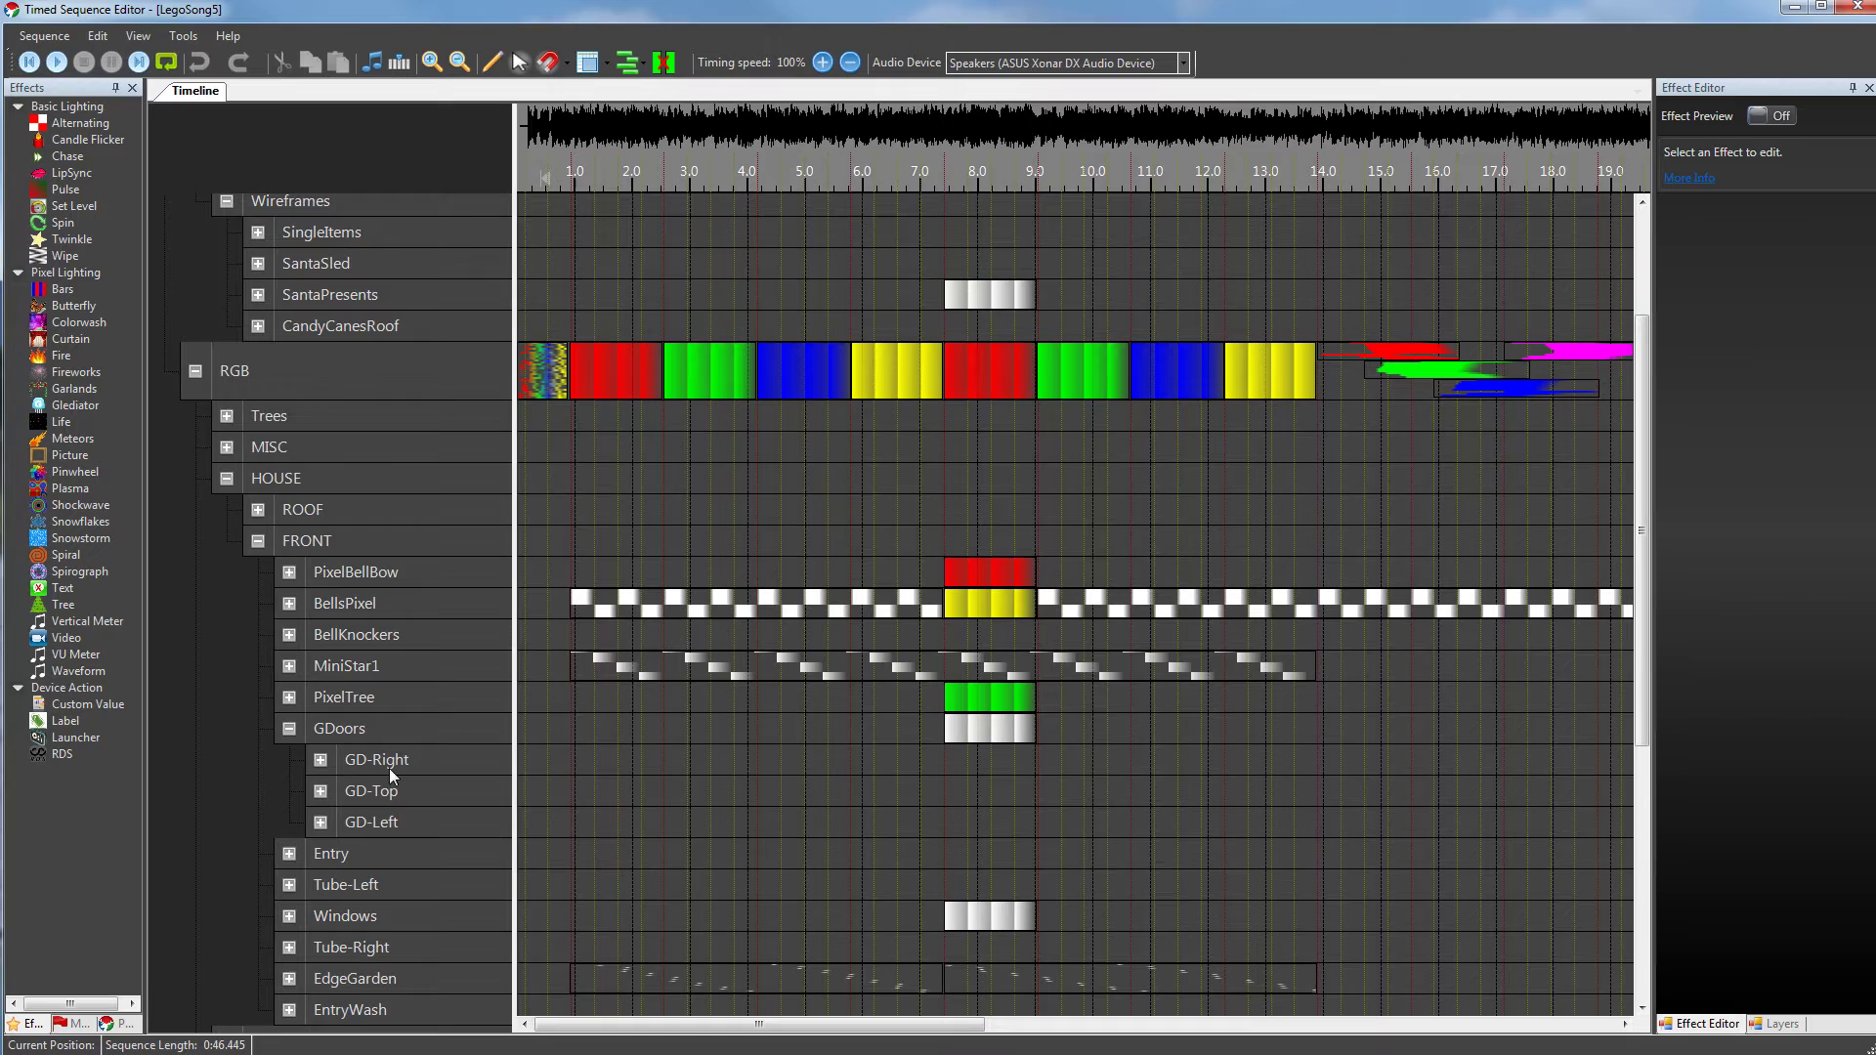
pyautogui.click(320, 790)
pyautogui.scroll(-5, 395, 800)
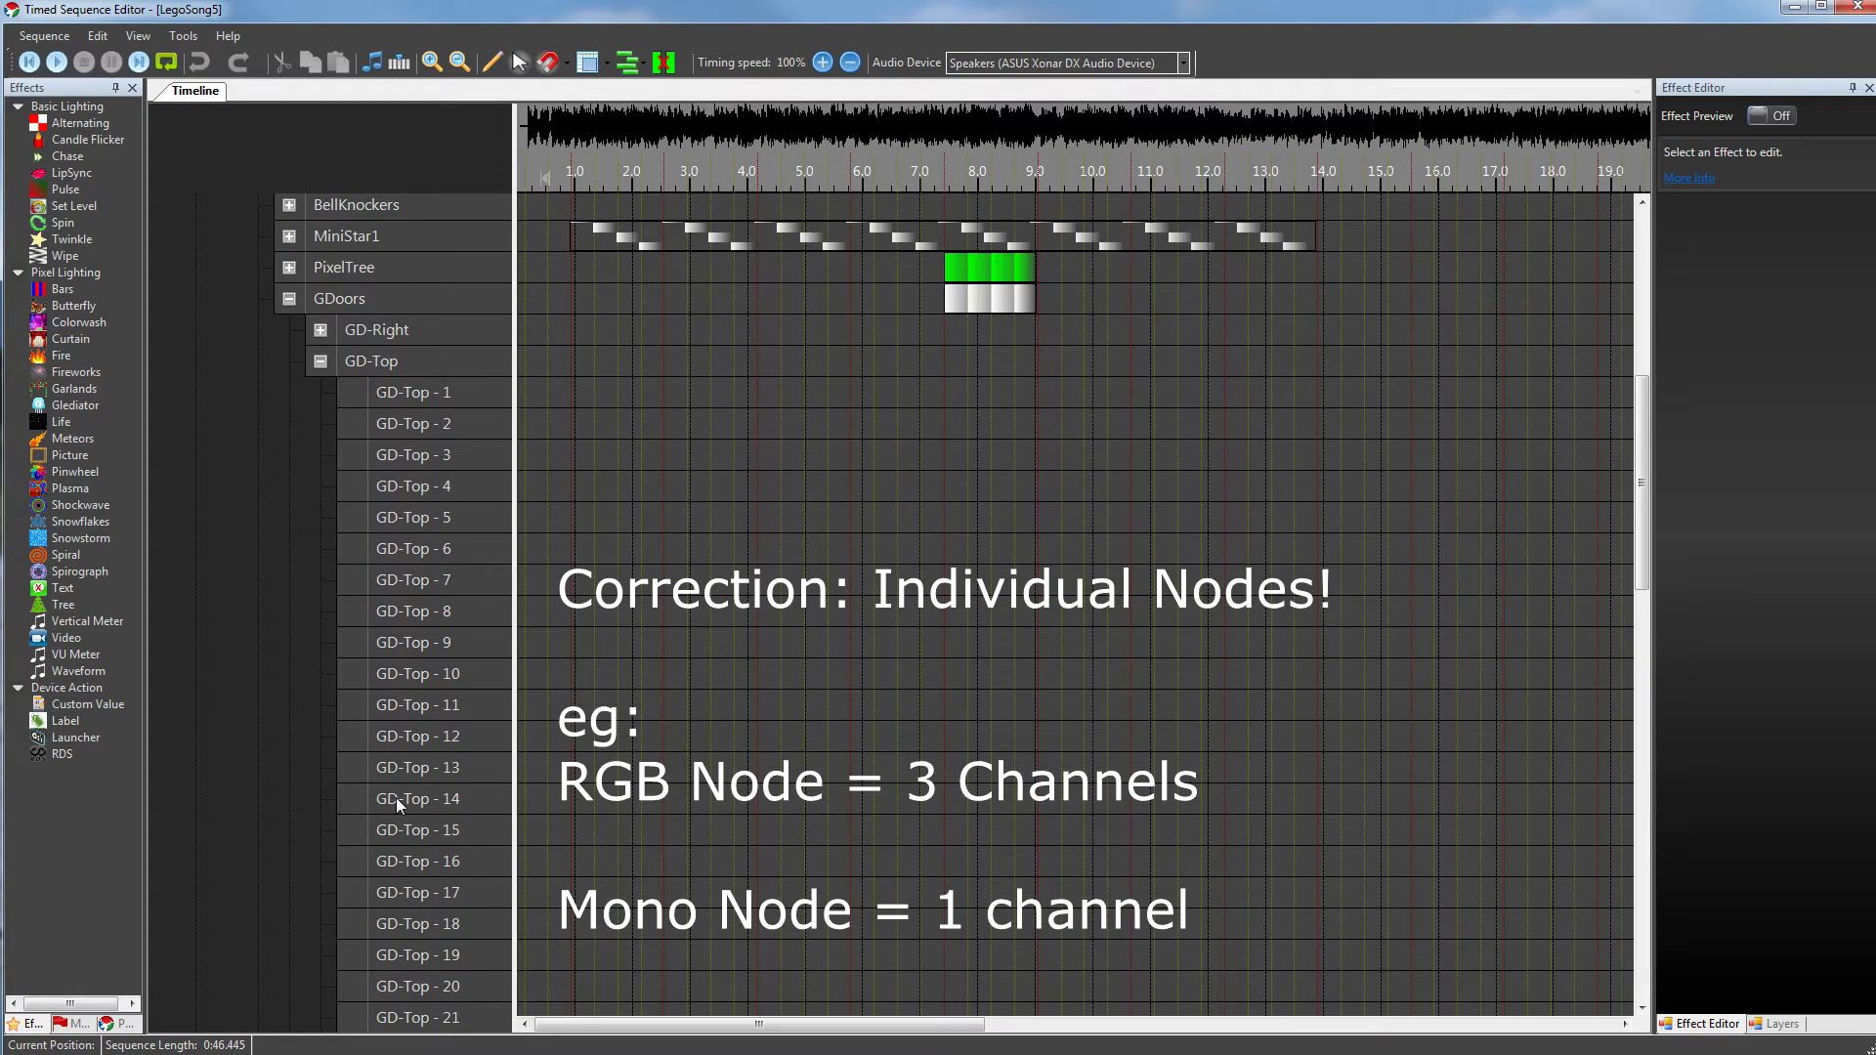
pyautogui.scroll(-10, 396, 797)
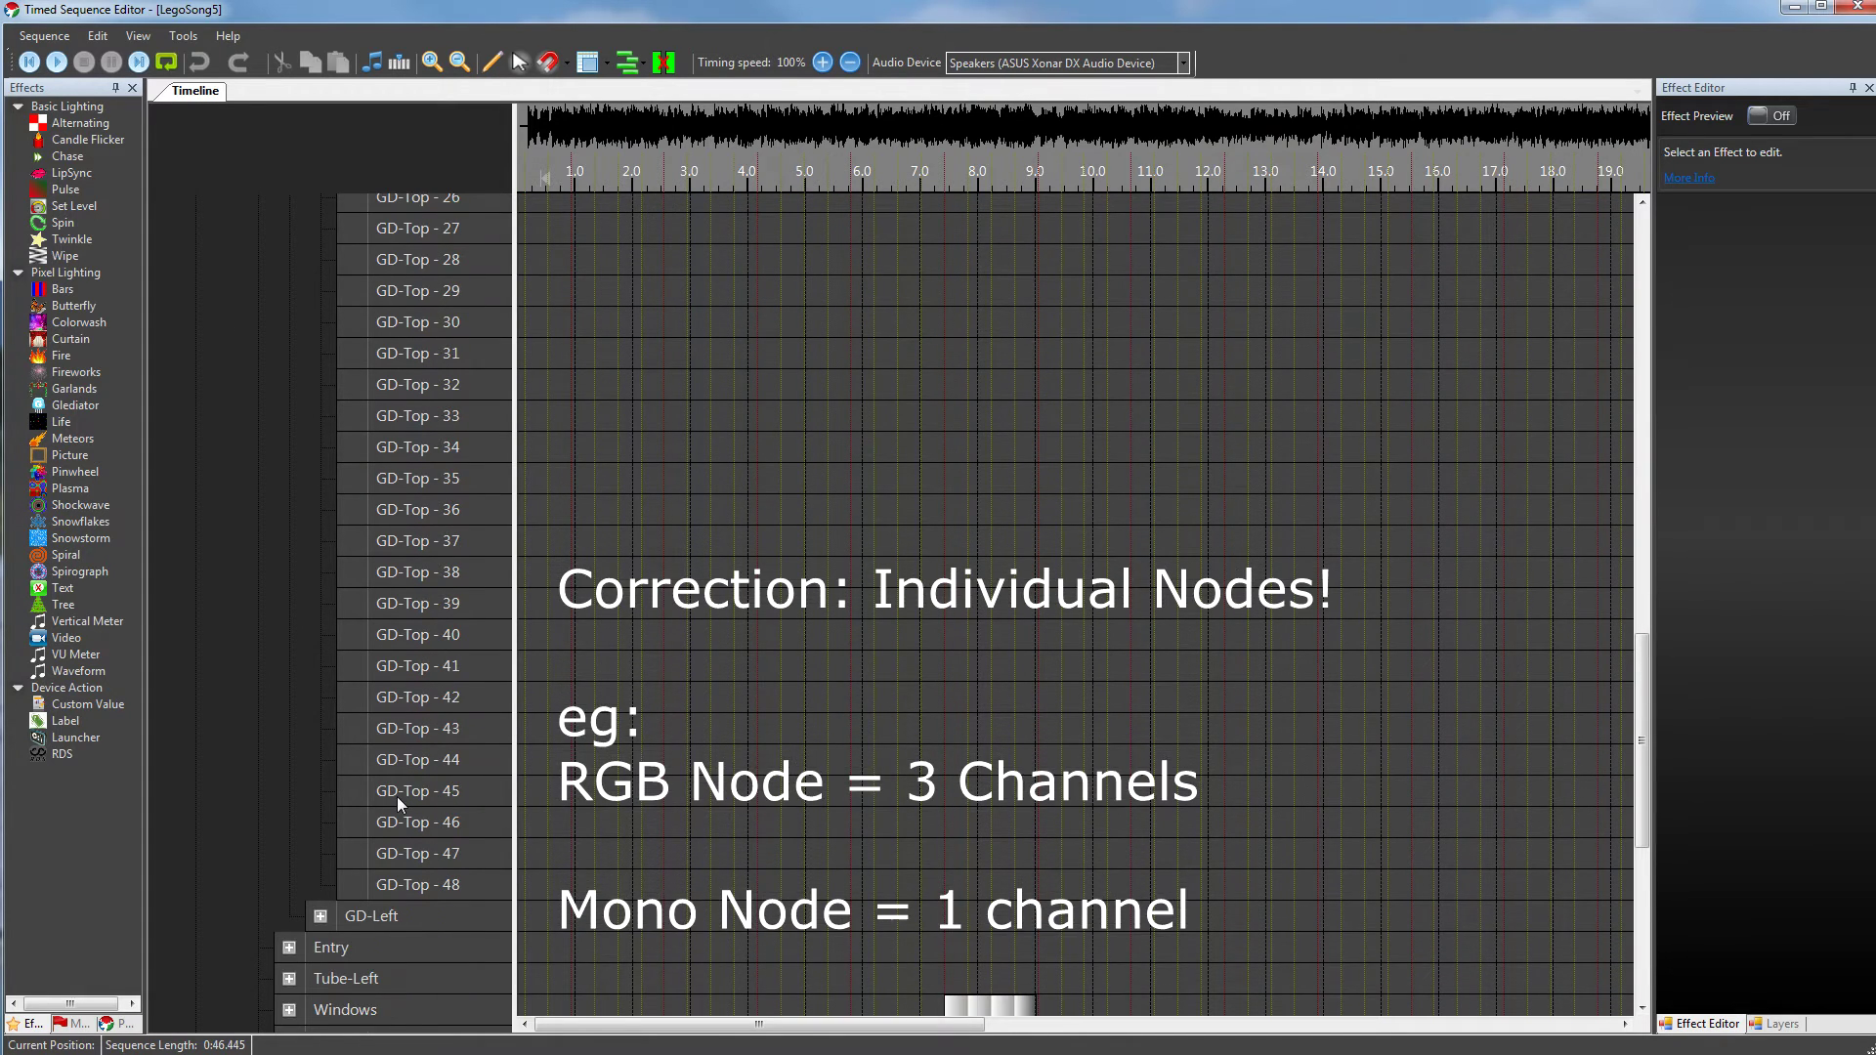
pyautogui.scroll(10, 485, 909)
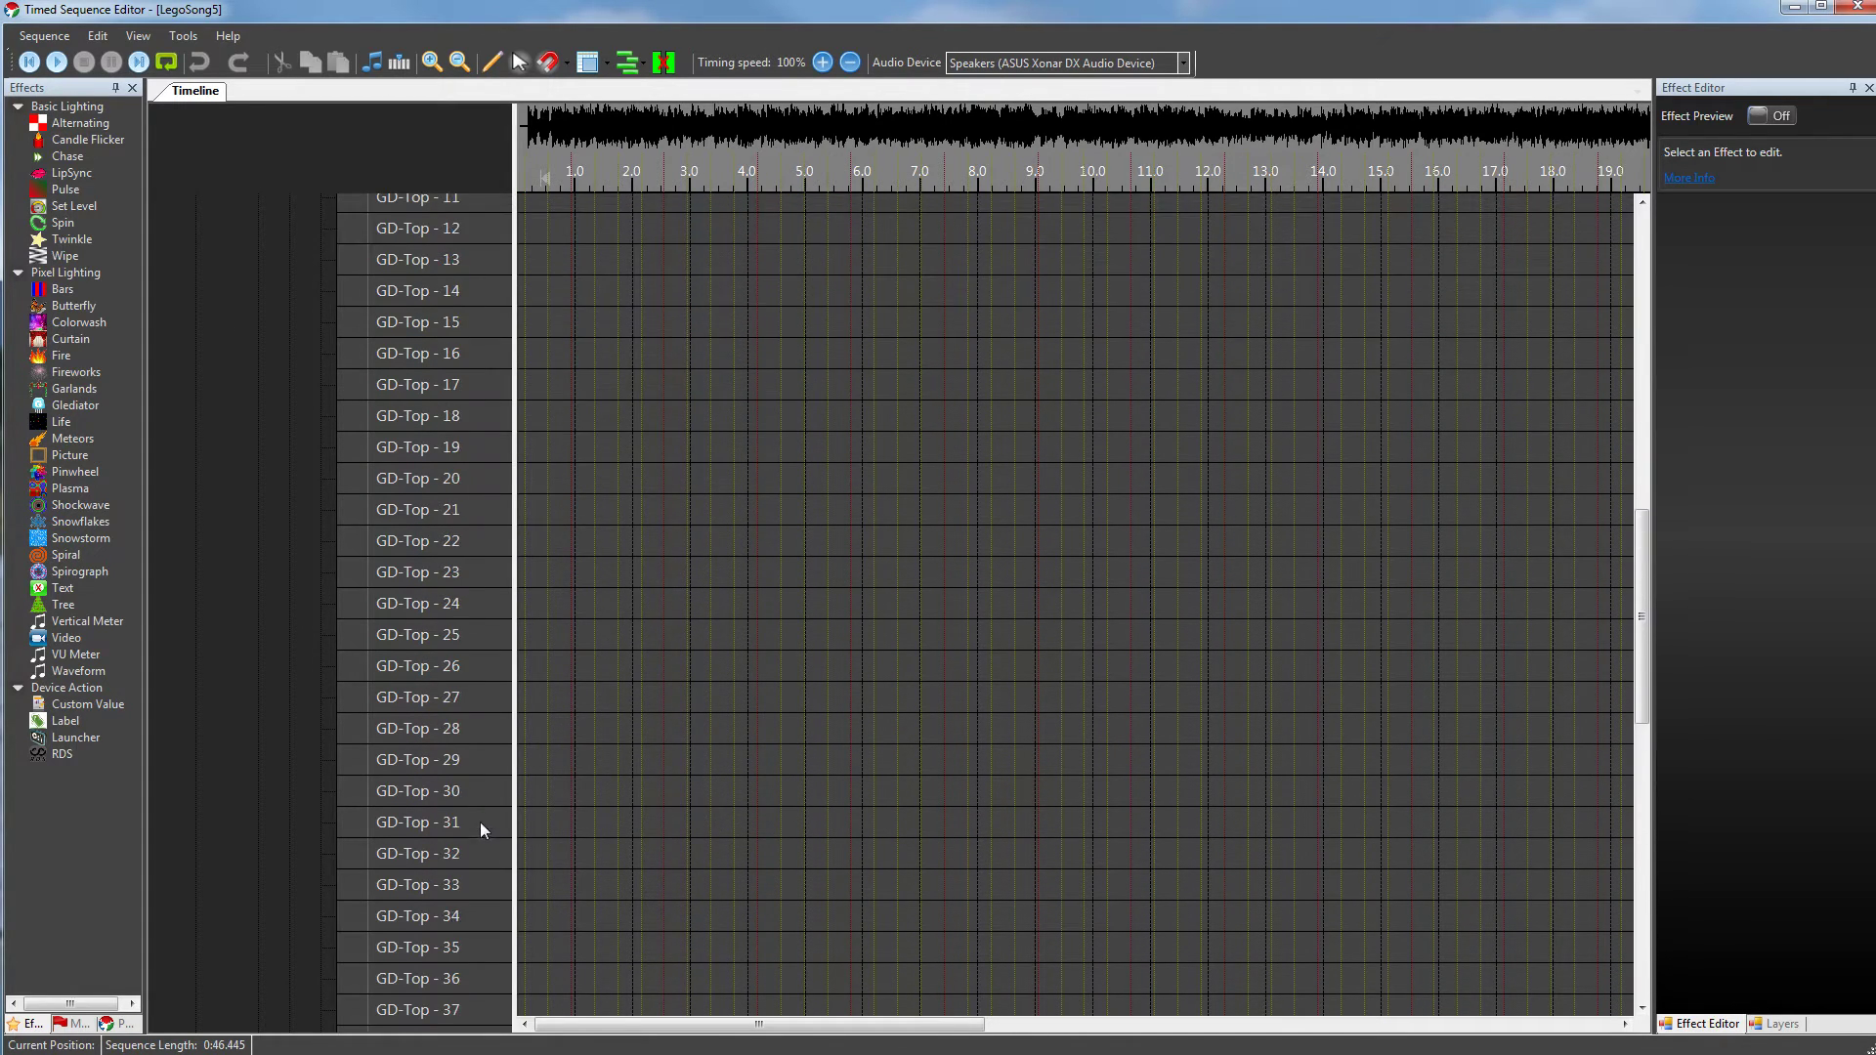
pyautogui.scroll(2, 461, 653)
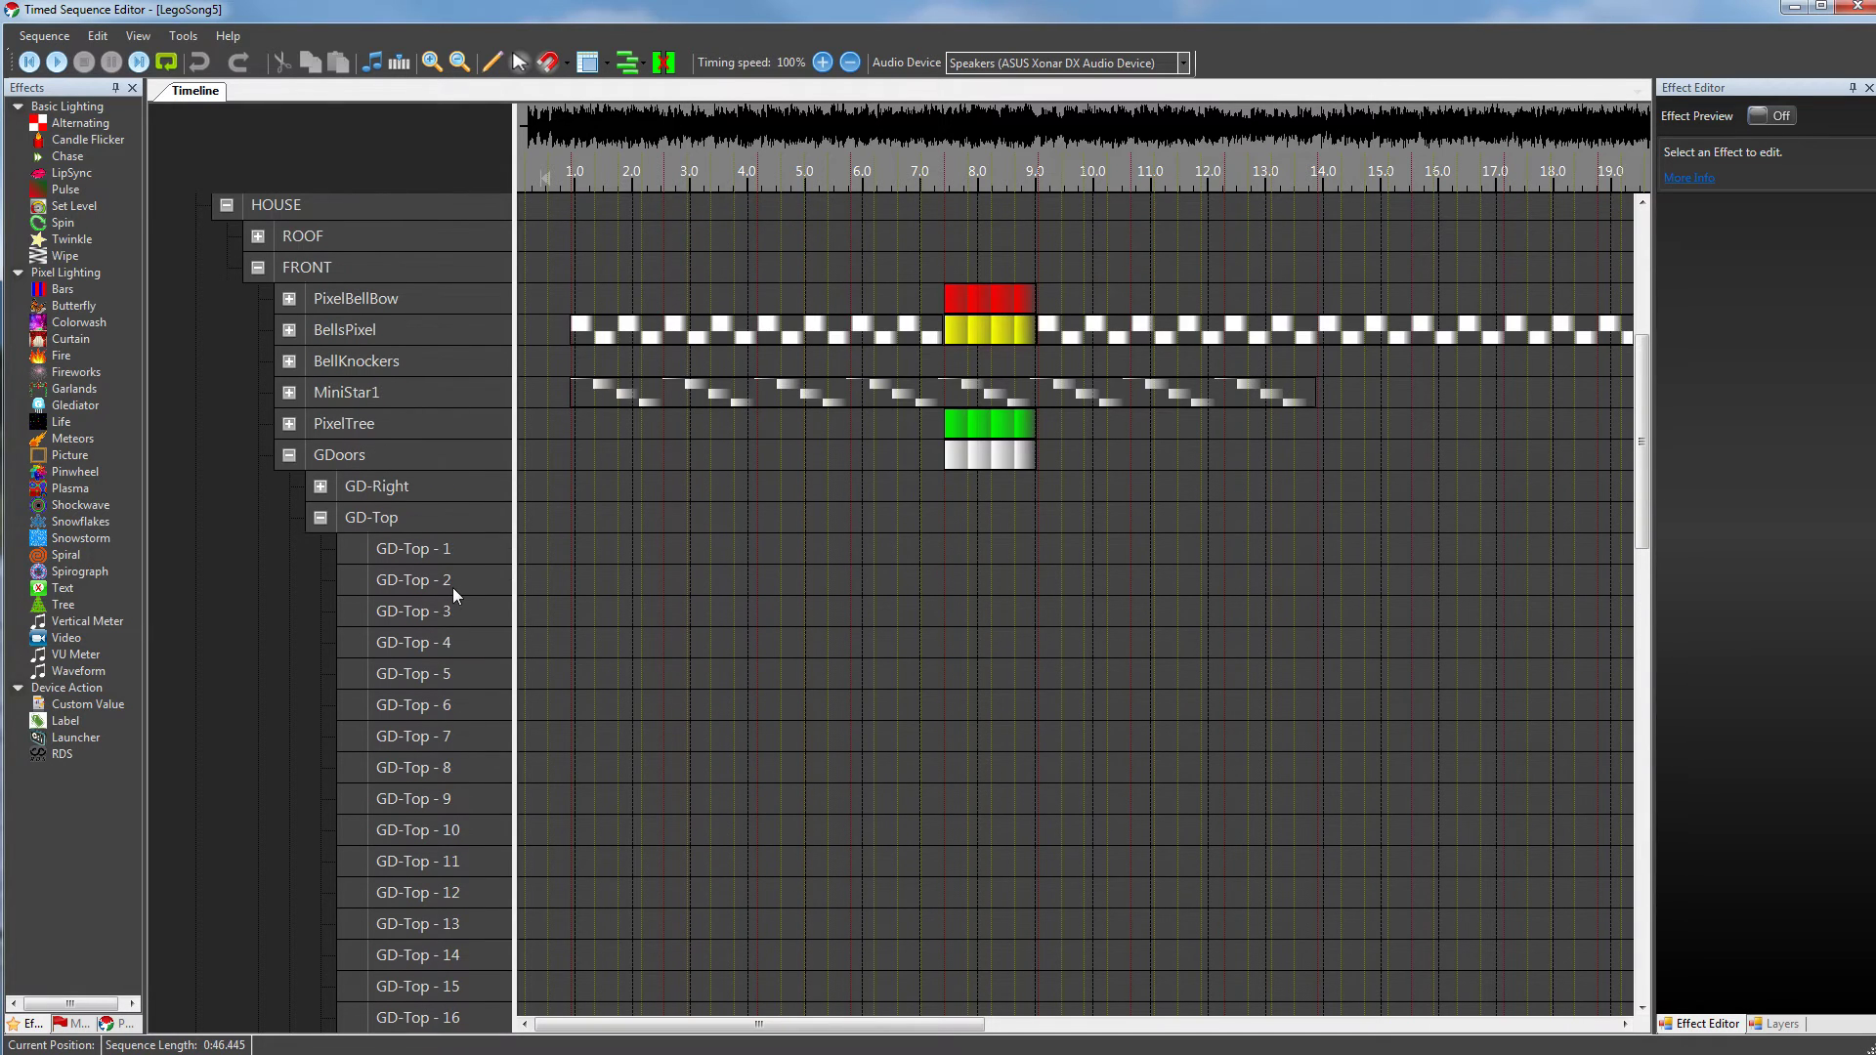
pyautogui.click(314, 515)
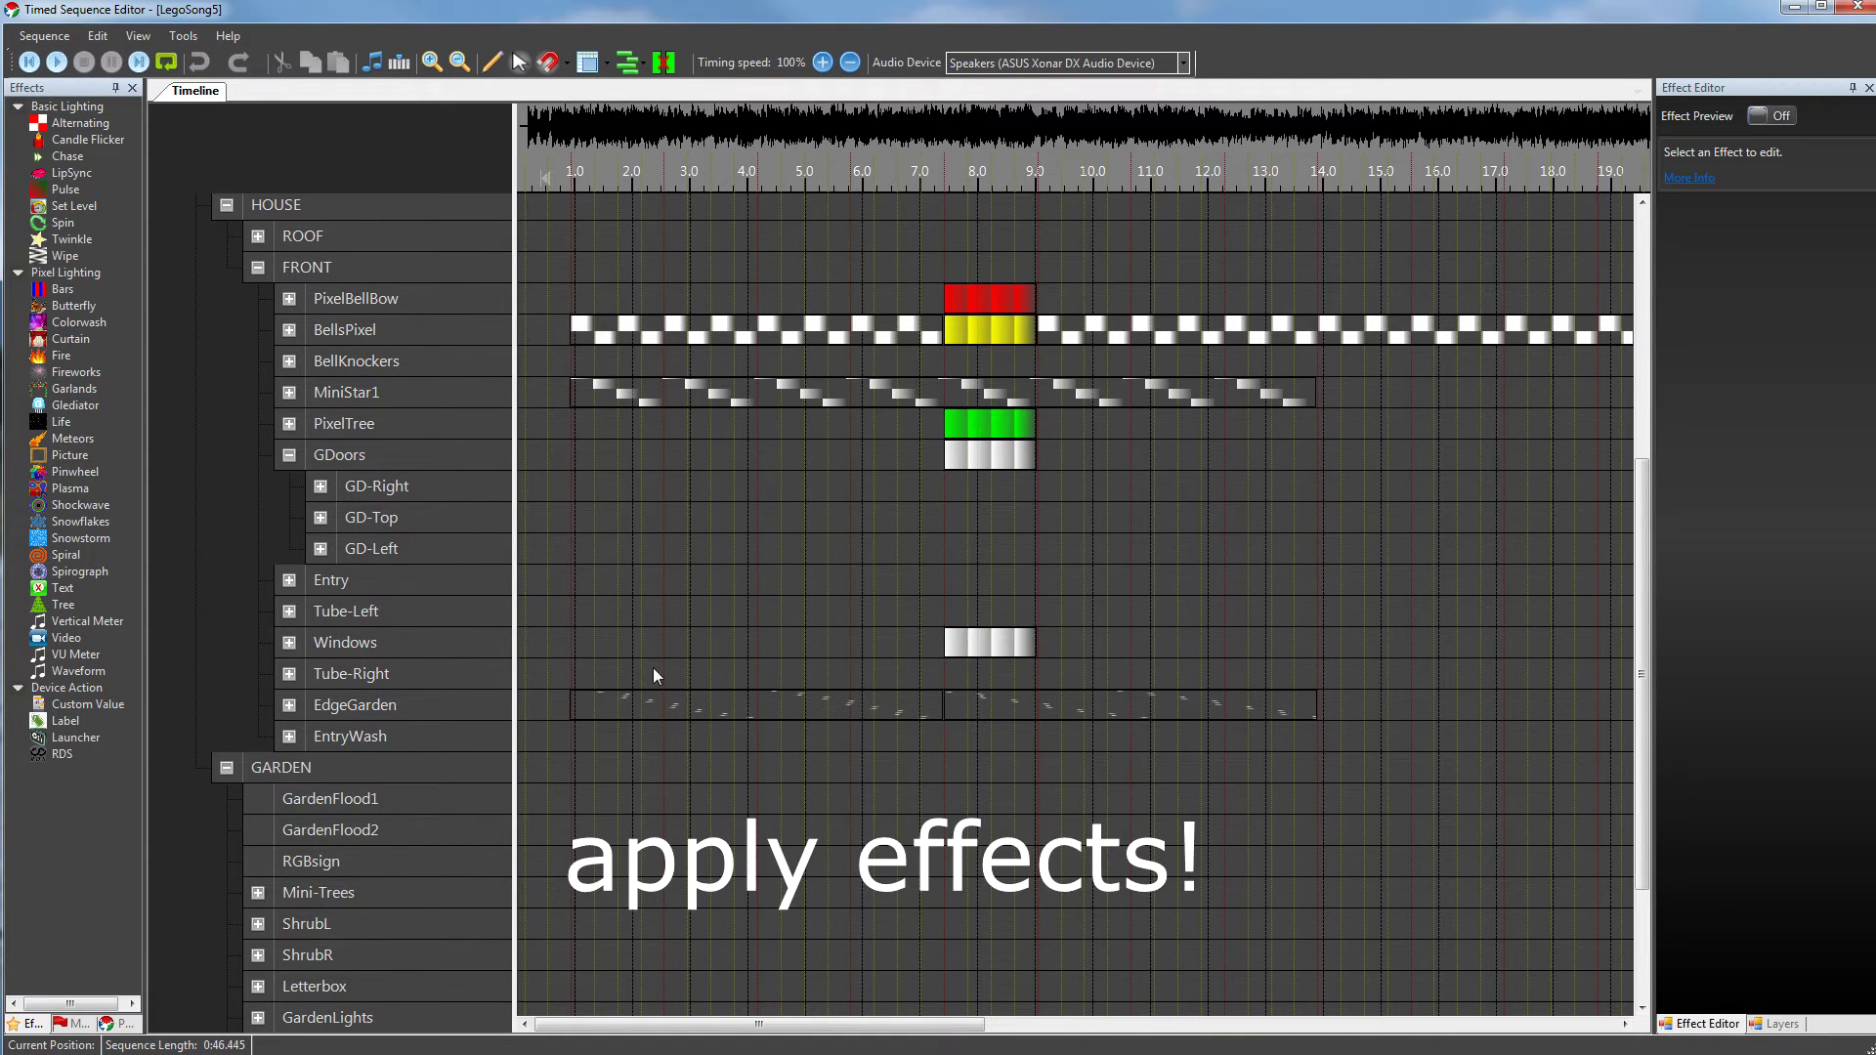
pyautogui.click(290, 643)
pyautogui.click(321, 674)
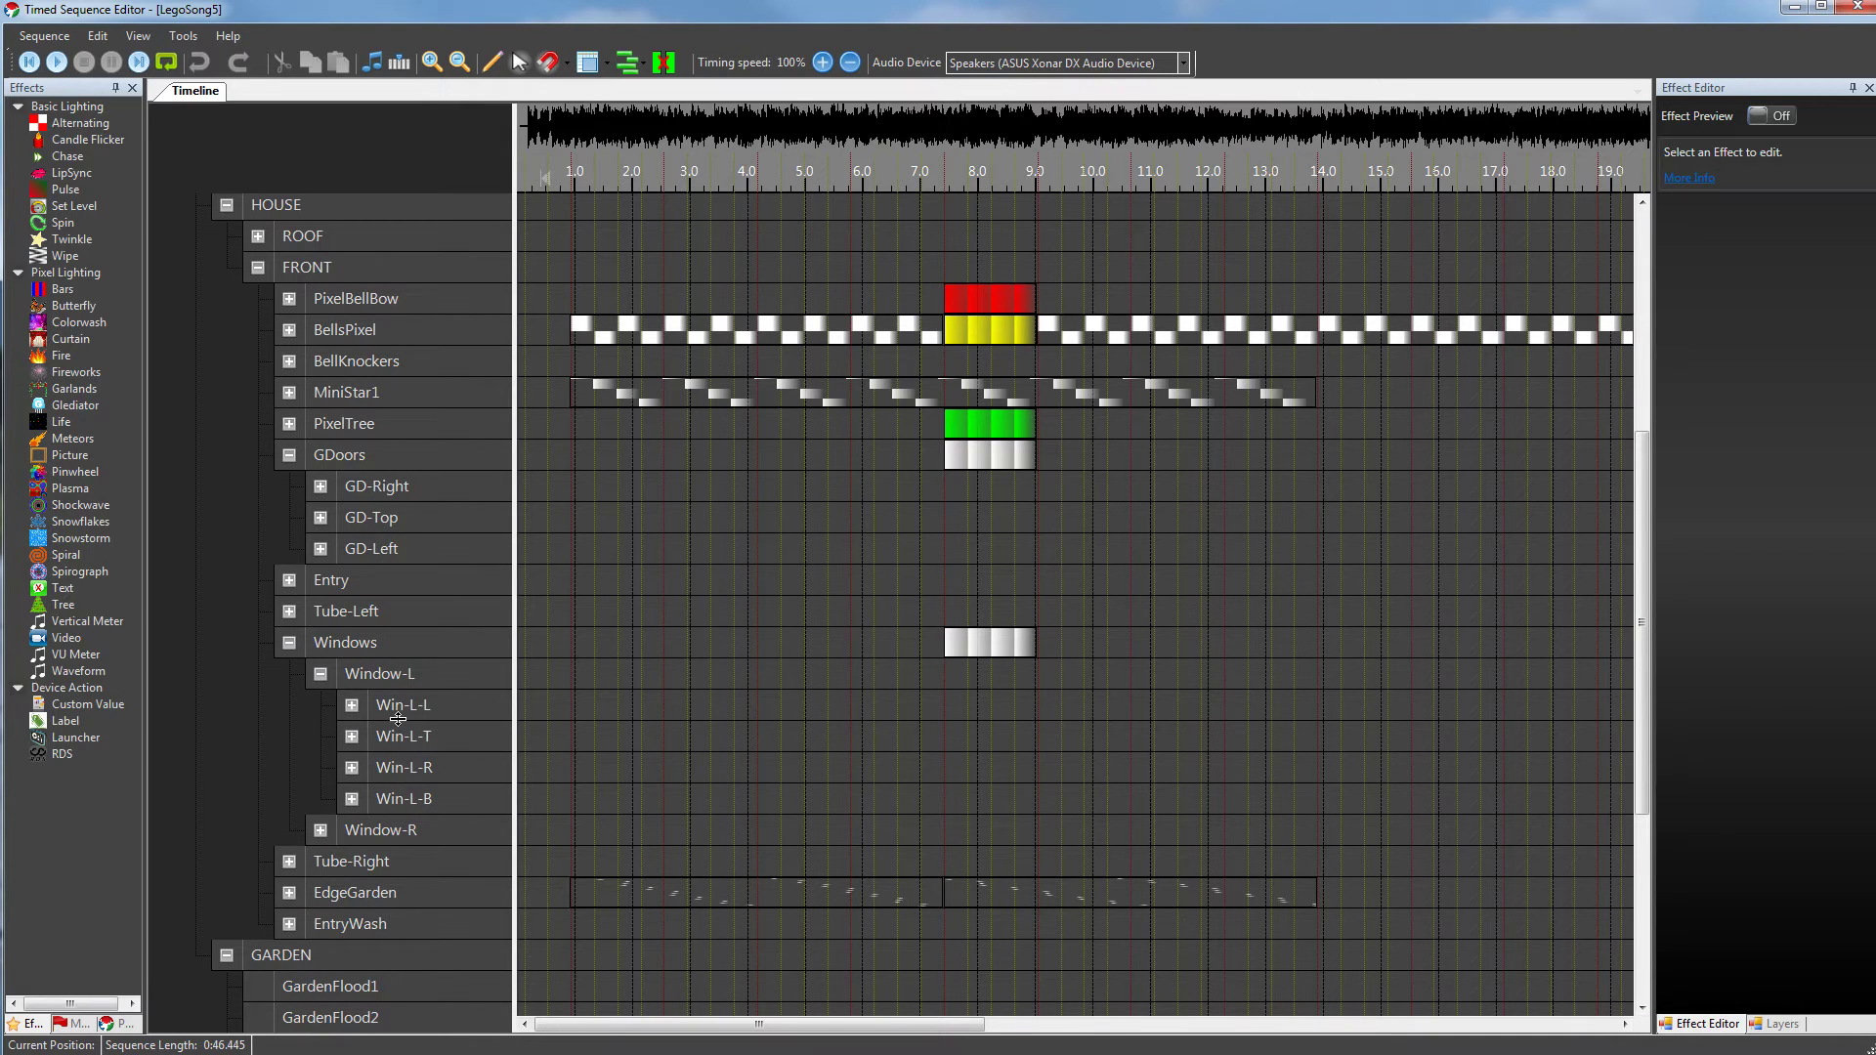
pyautogui.click(354, 706)
pyautogui.scroll(-5, 400, 758)
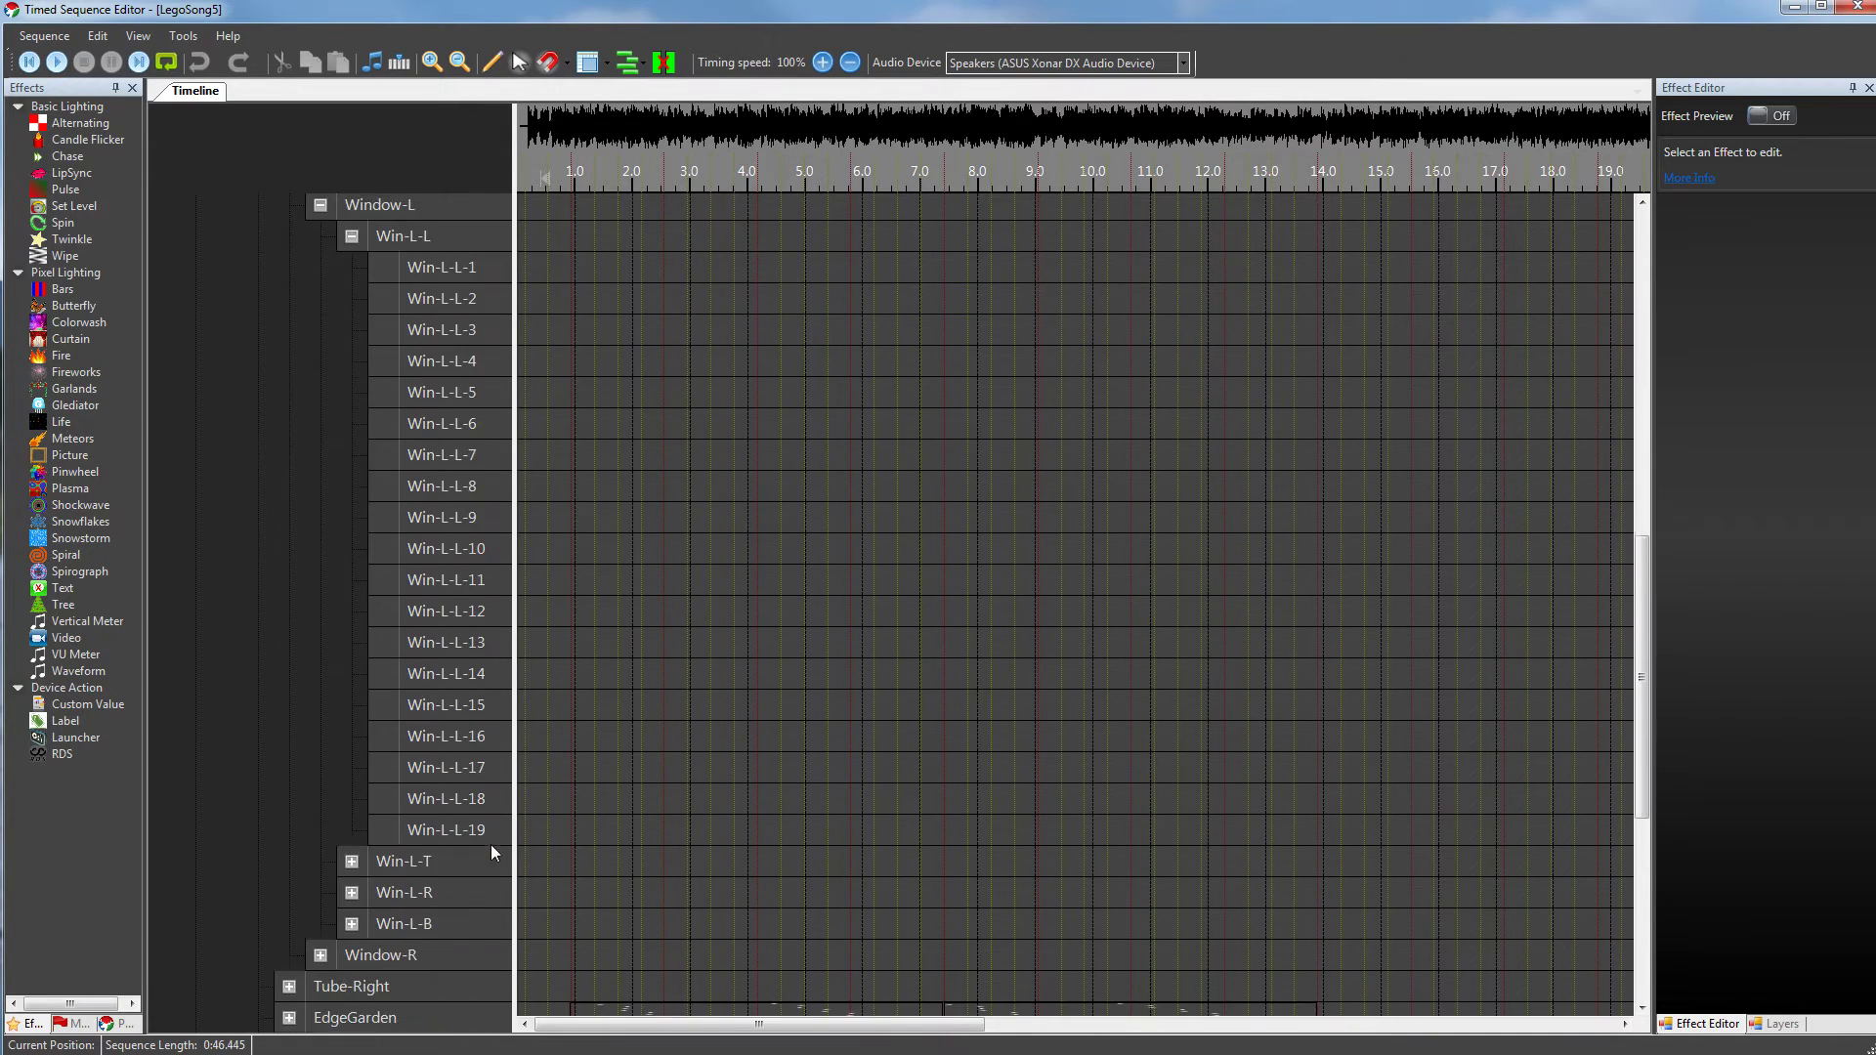
pyautogui.scroll(-1, 491, 850)
pyautogui.scroll(2, 488, 860)
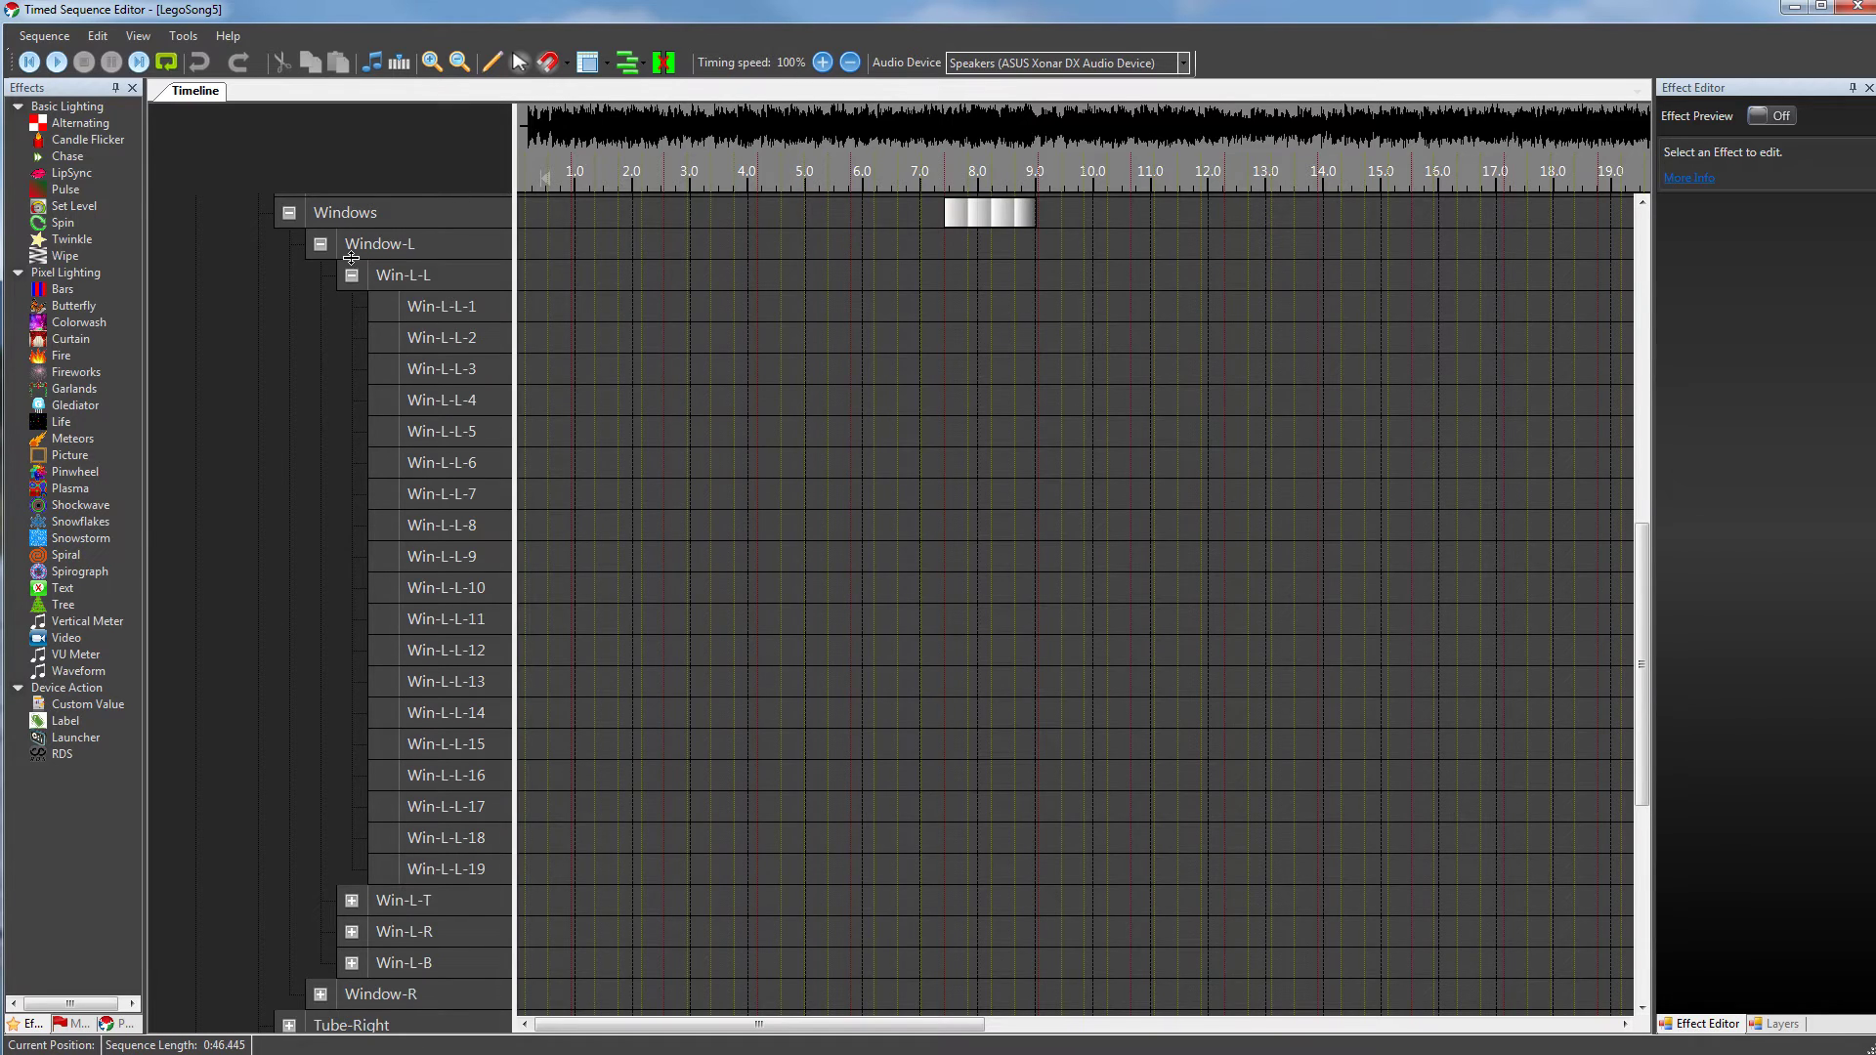
pyautogui.scroll(4, 343, 508)
pyautogui.click(288, 565)
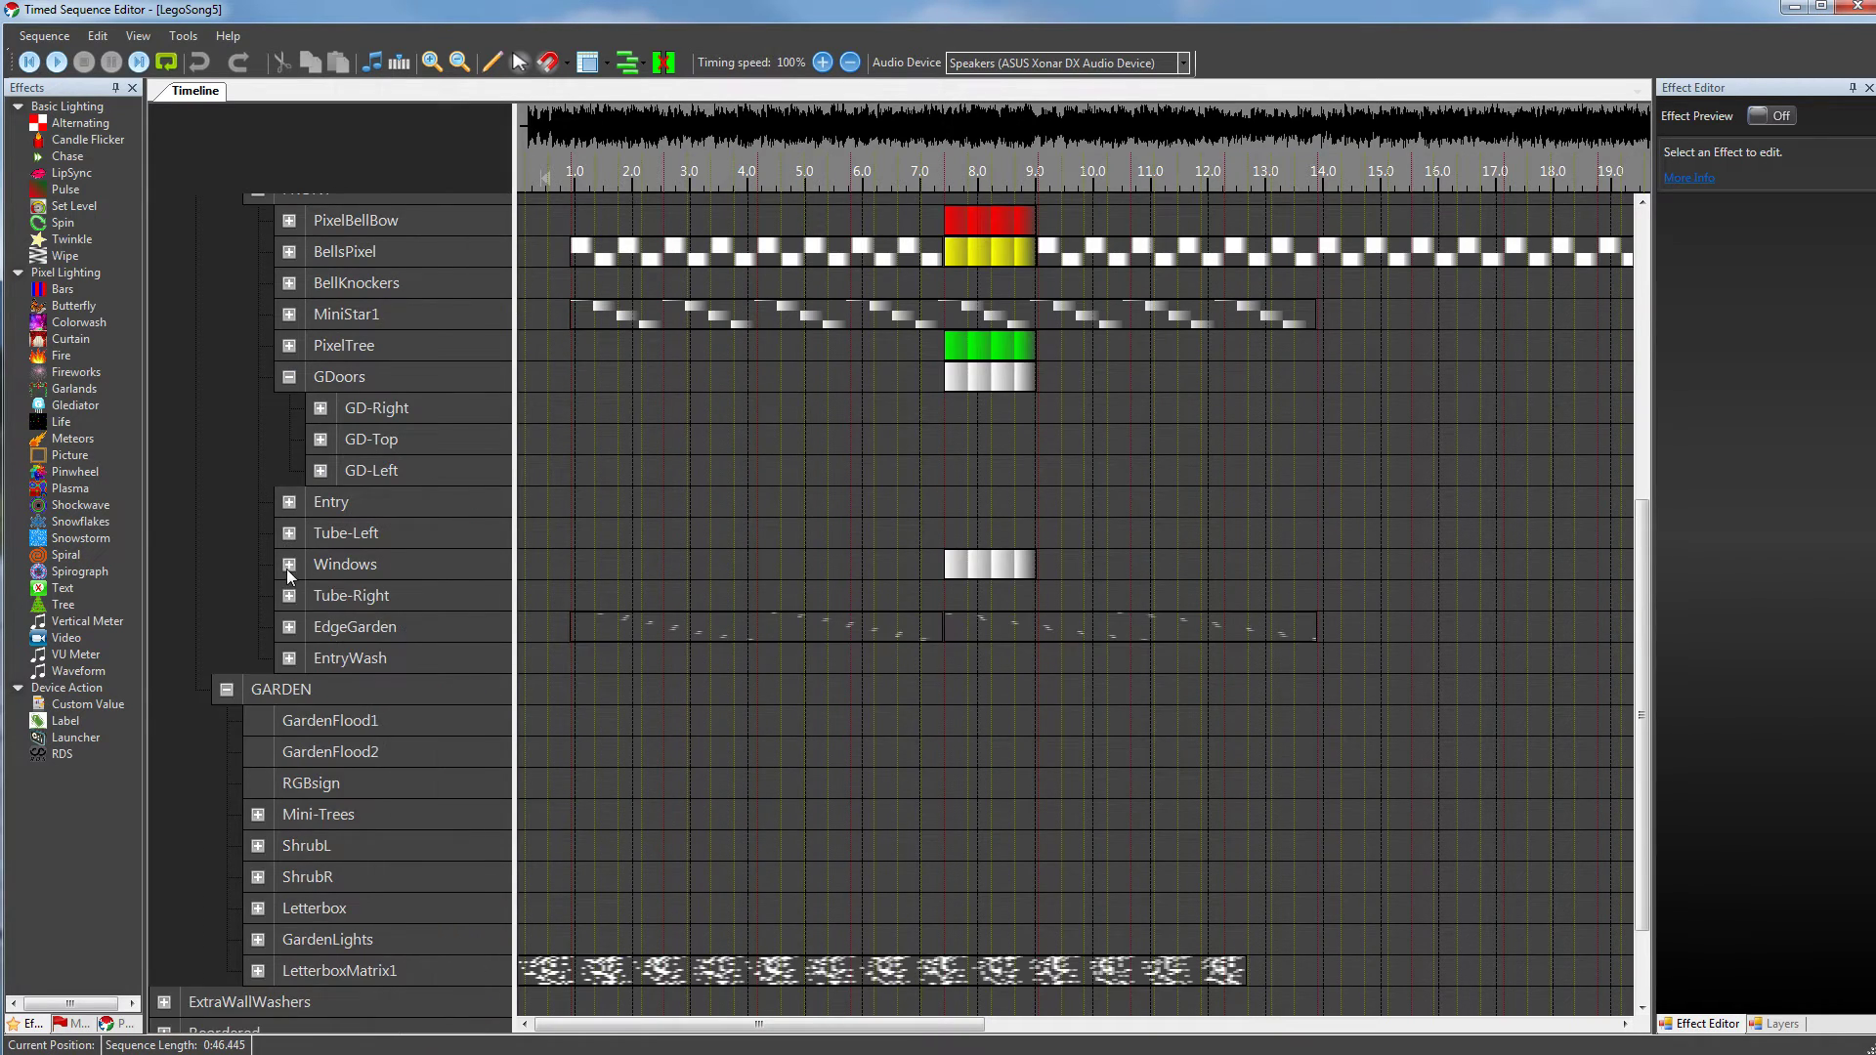
pyautogui.scroll(2, 284, 569)
# Collapse GDoors and FRONT, expand Mini-Trees to list MiniTreeRGB-1 to -5, and return to the tree top
pyautogui.click(289, 572)
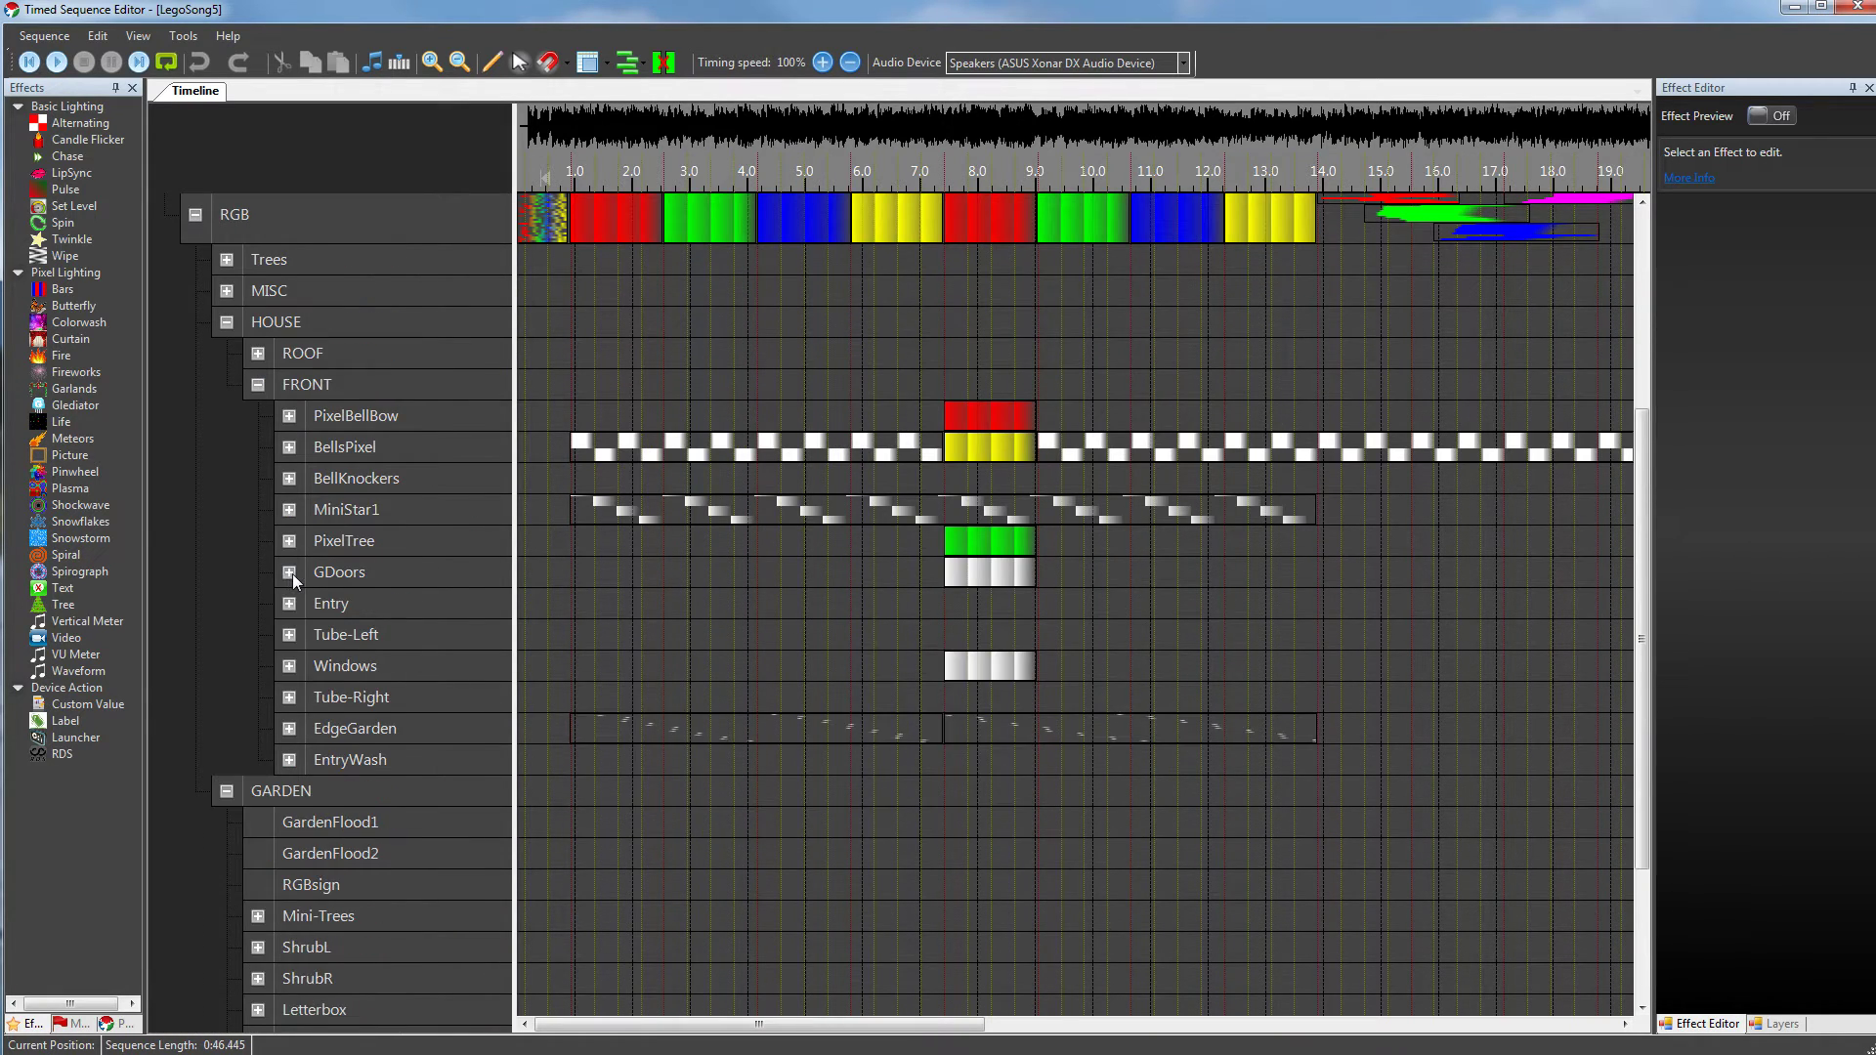
pyautogui.click(257, 385)
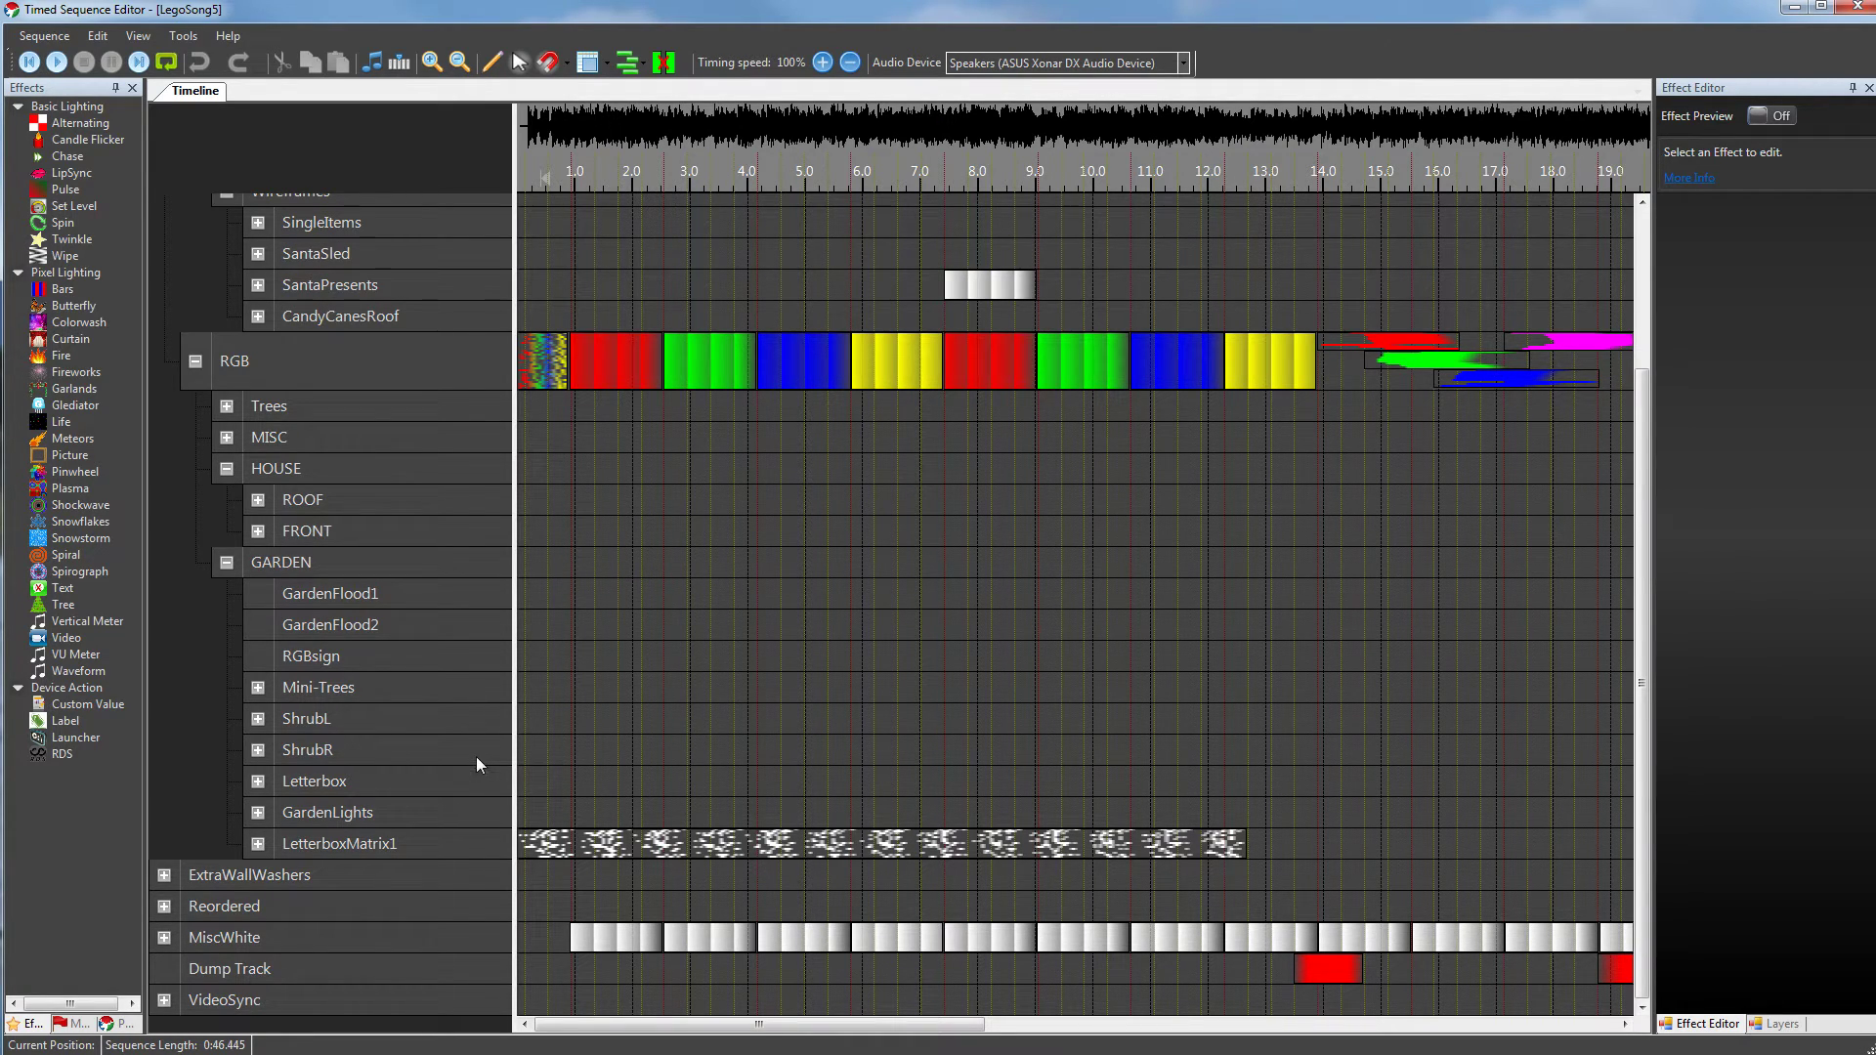
pyautogui.click(258, 689)
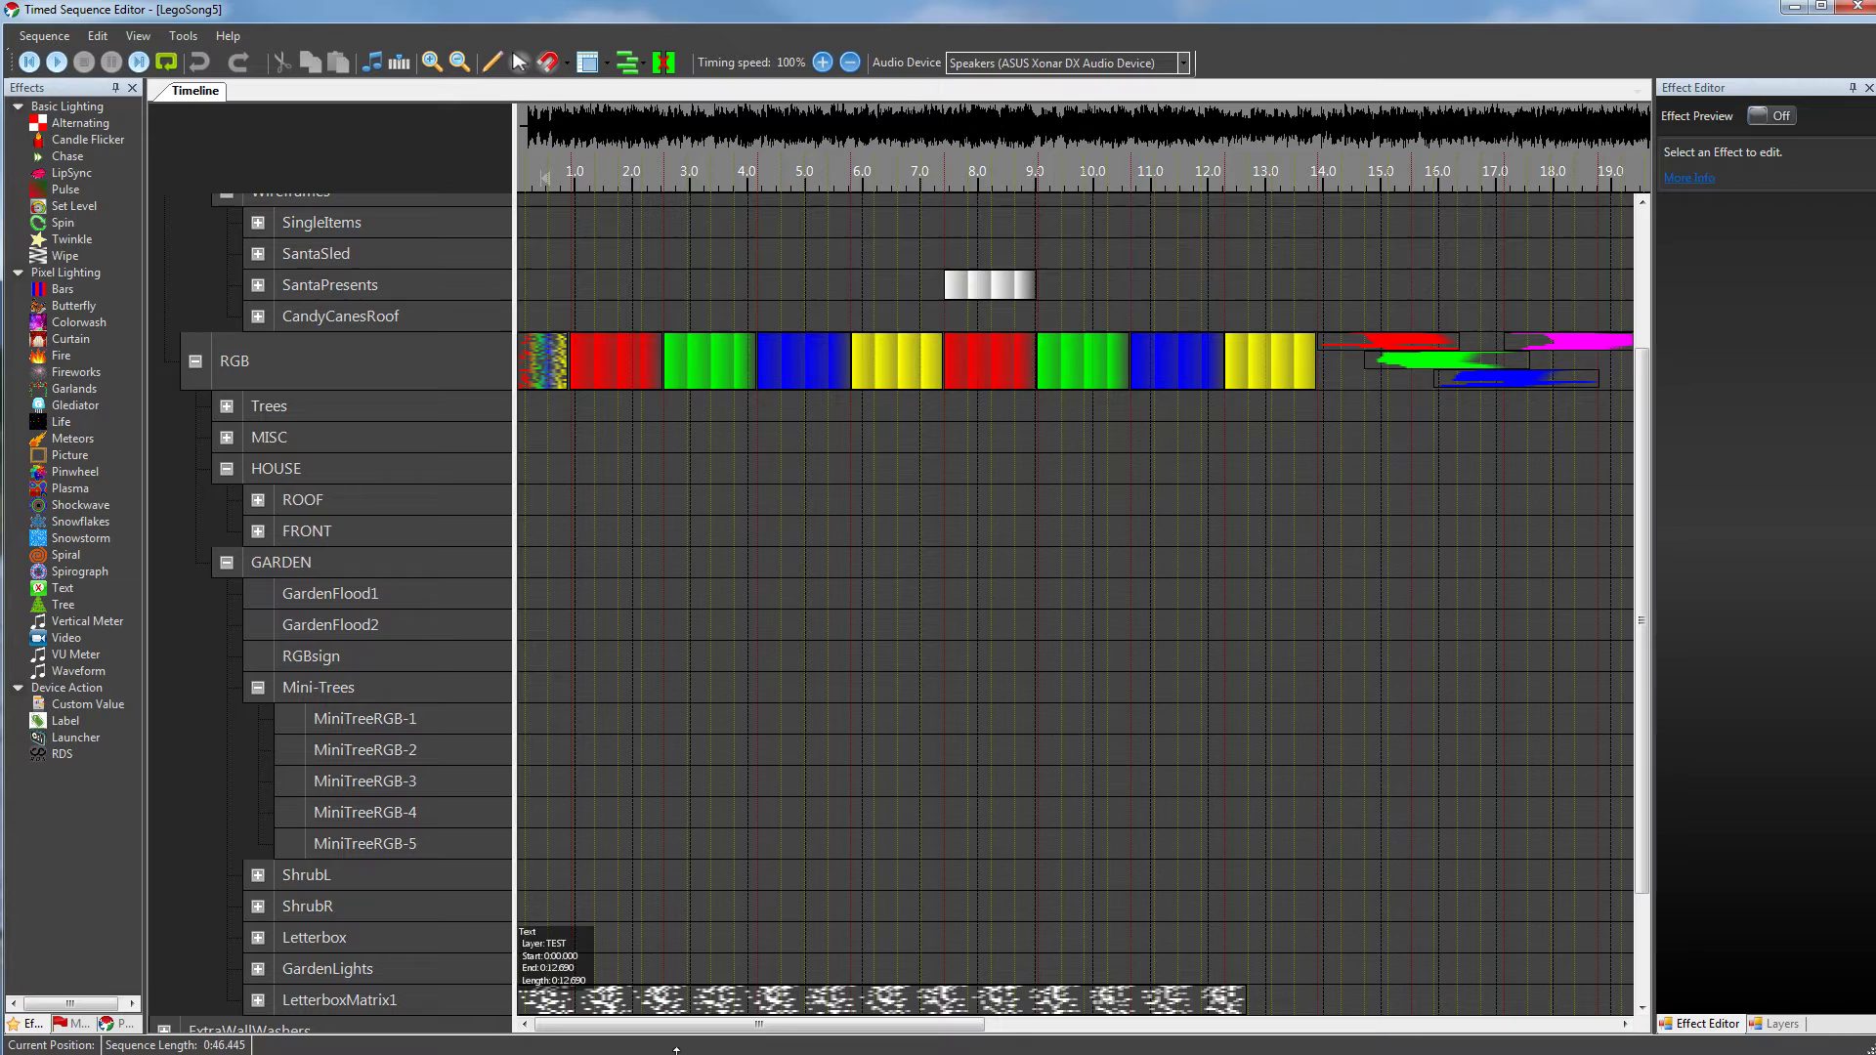
pyautogui.moveTo(626, 1025)
pyautogui.mouseDown()
pyautogui.moveTo(946, 1038)
pyautogui.moveTo(615, 1034)
pyautogui.mouseUp()
pyautogui.scroll(3, 273, 437)
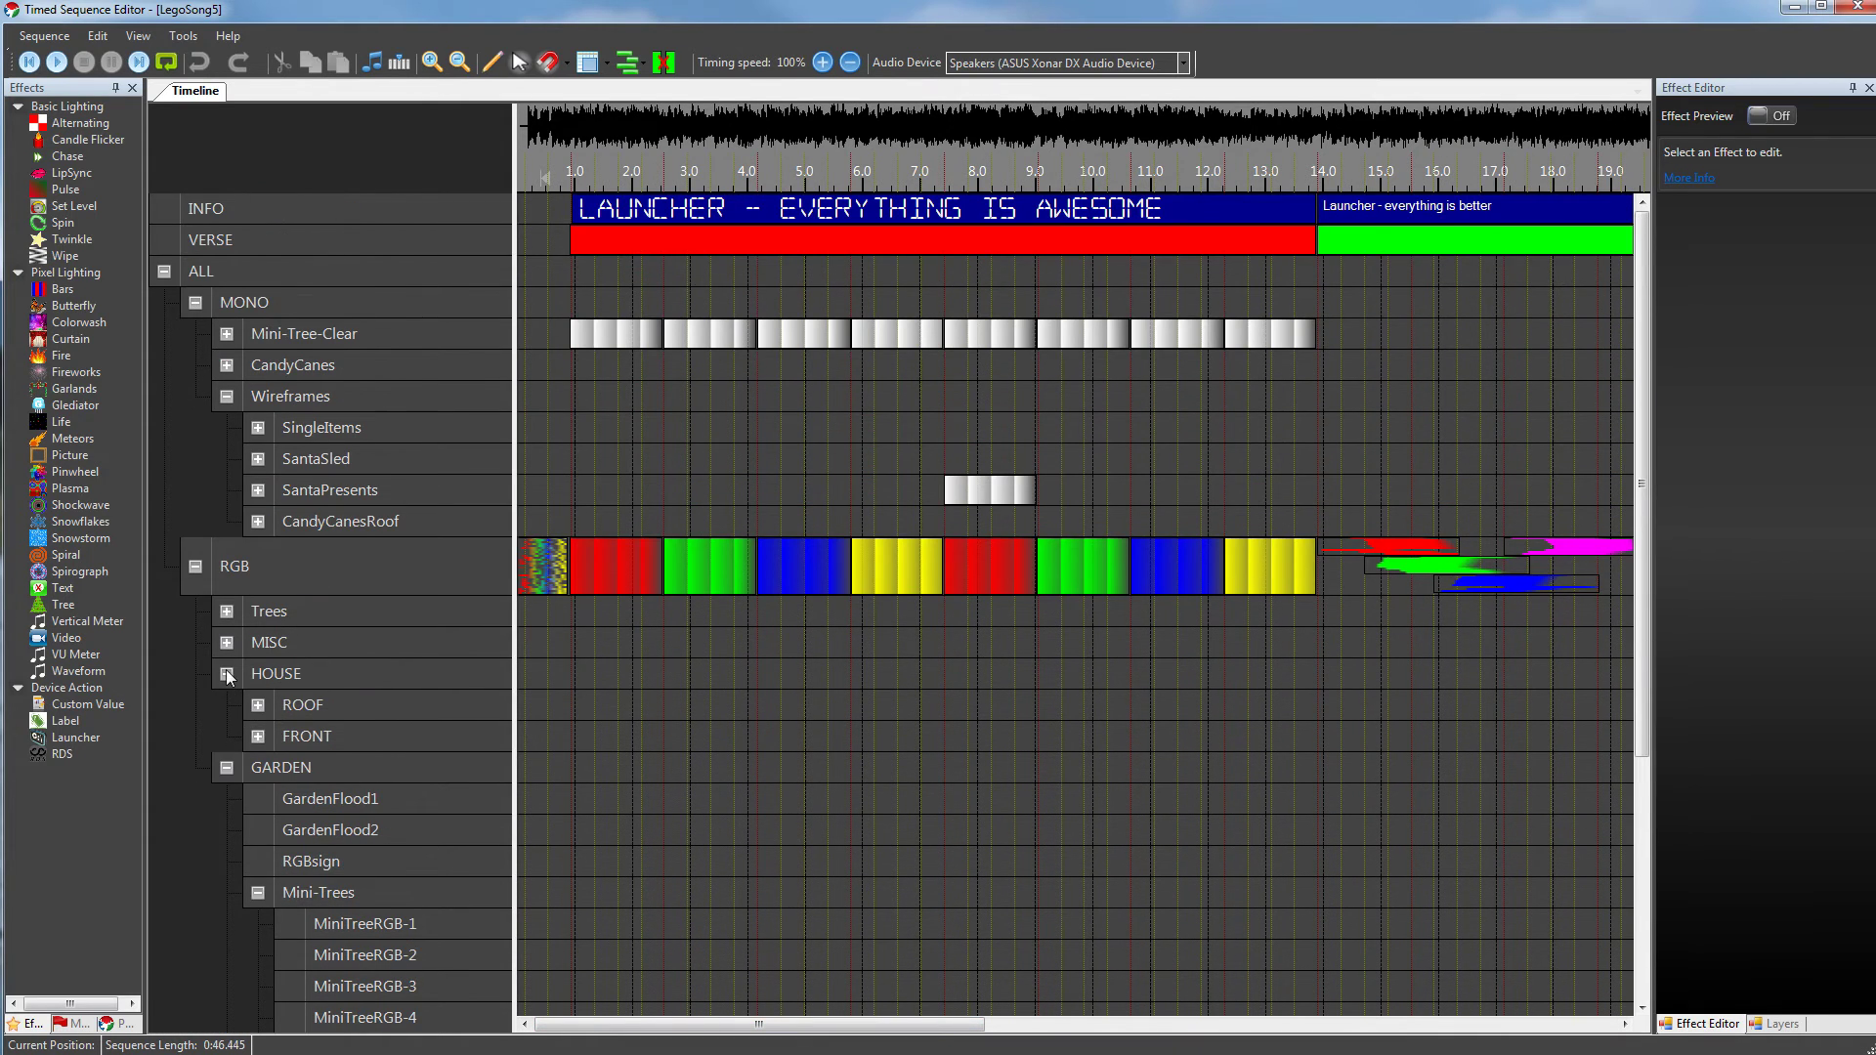
# Expand ROOF > Gutter to list Gut-Corner1 through Gut-Garage, with Gut-Corner1's twelve children collapsed
pyautogui.click(258, 706)
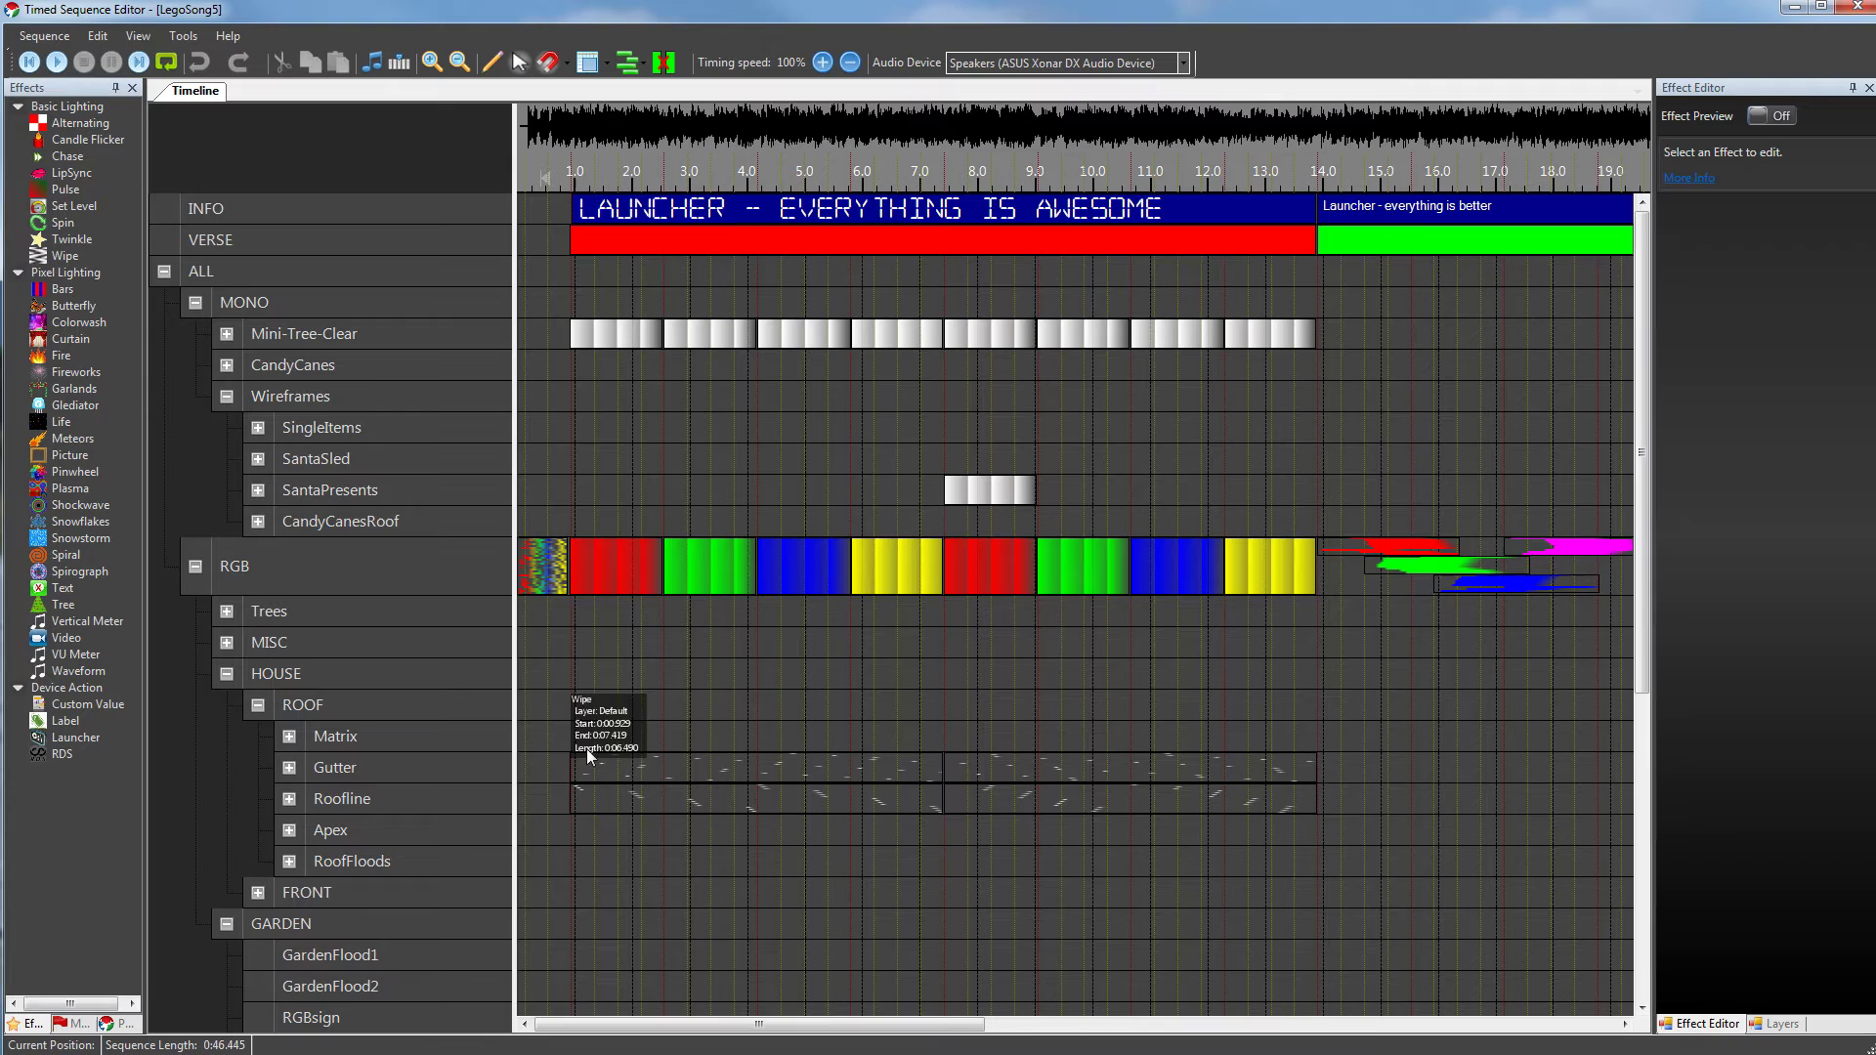
pyautogui.click(288, 768)
pyautogui.scroll(-2, 360, 759)
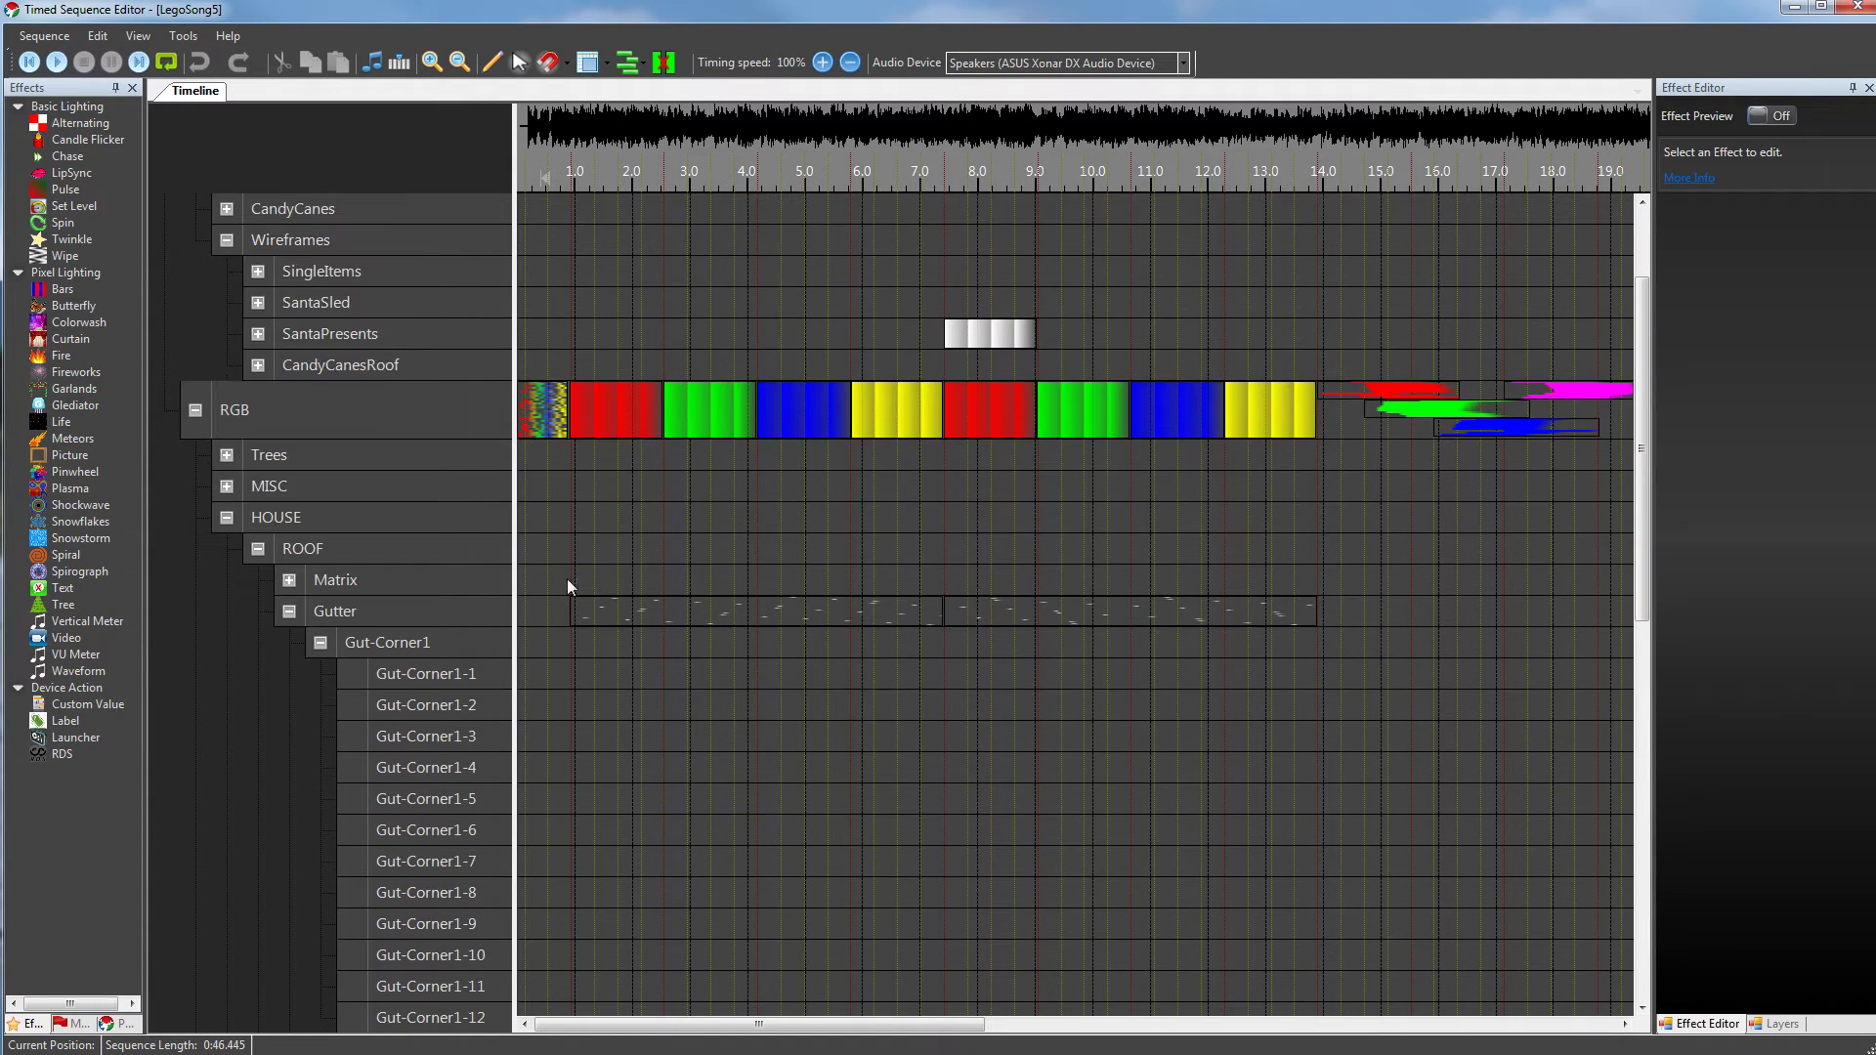
pyautogui.click(321, 643)
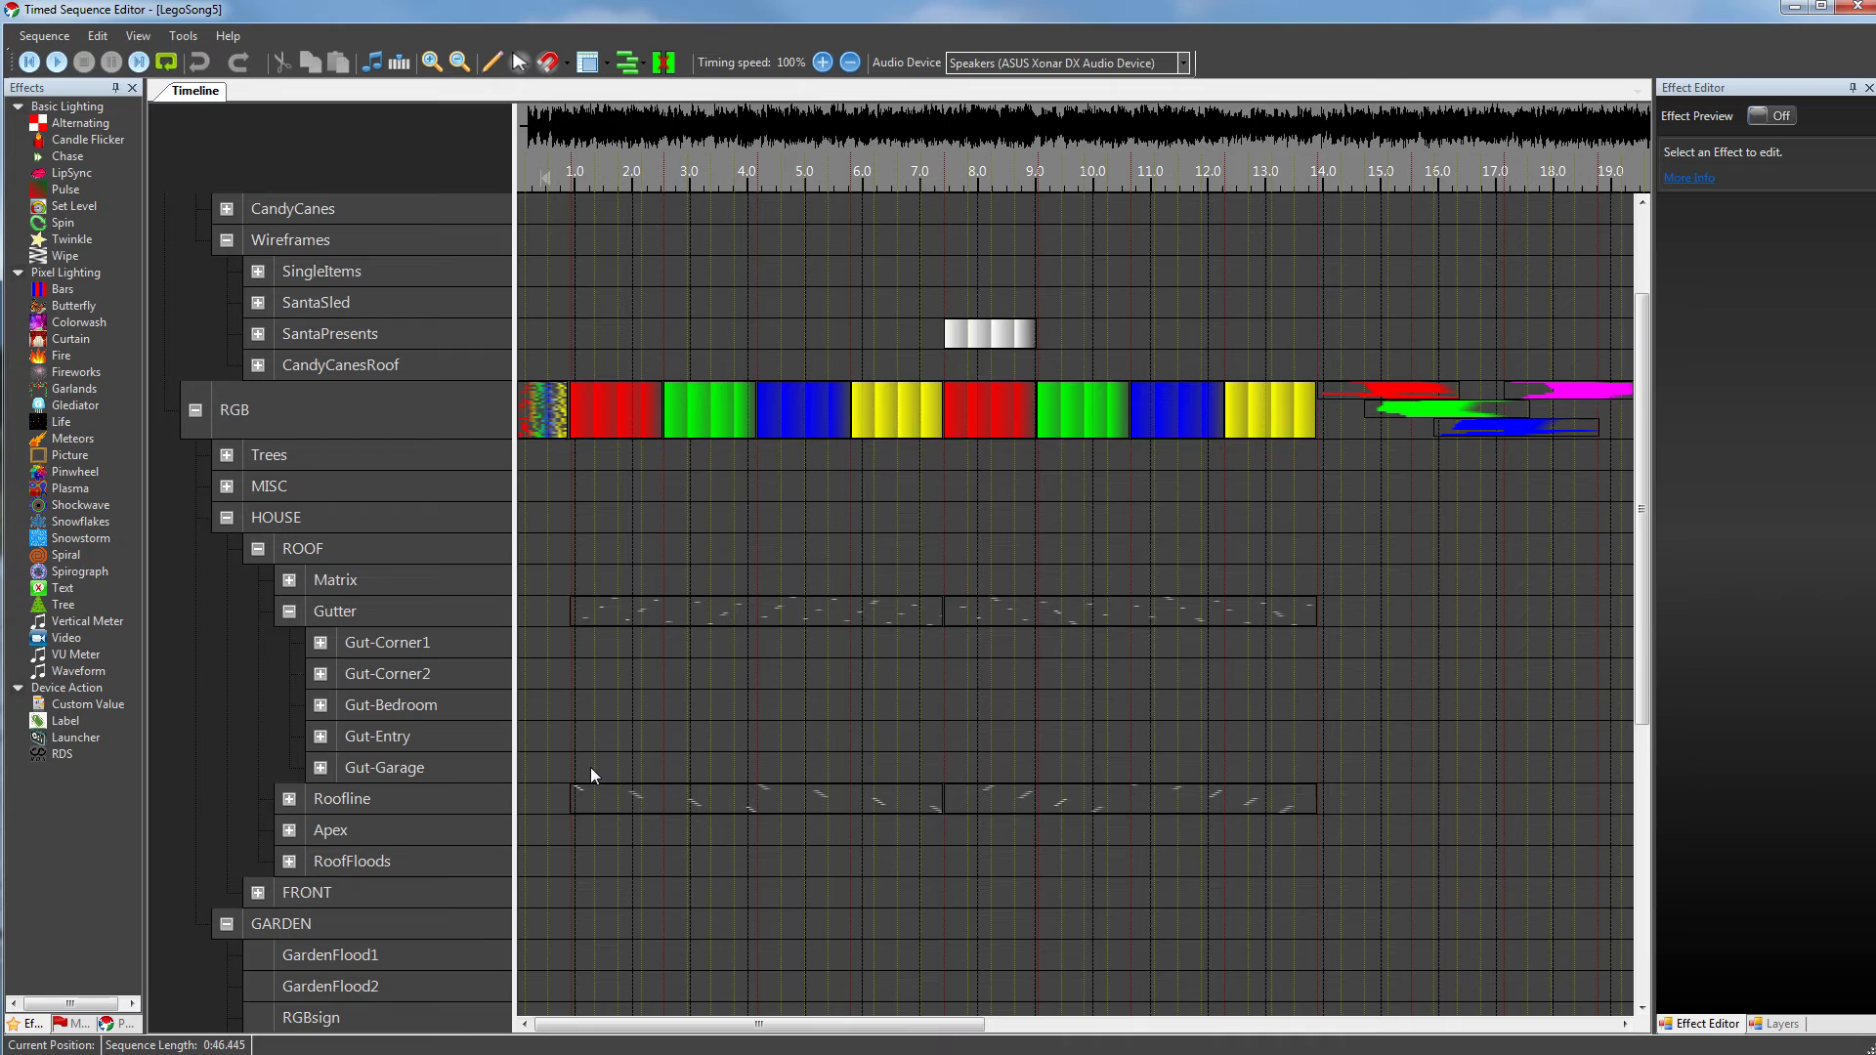
# Expand the ExtraWallWashers group to show its wall-wash lights
pyautogui.scroll(-3, 571, 784)
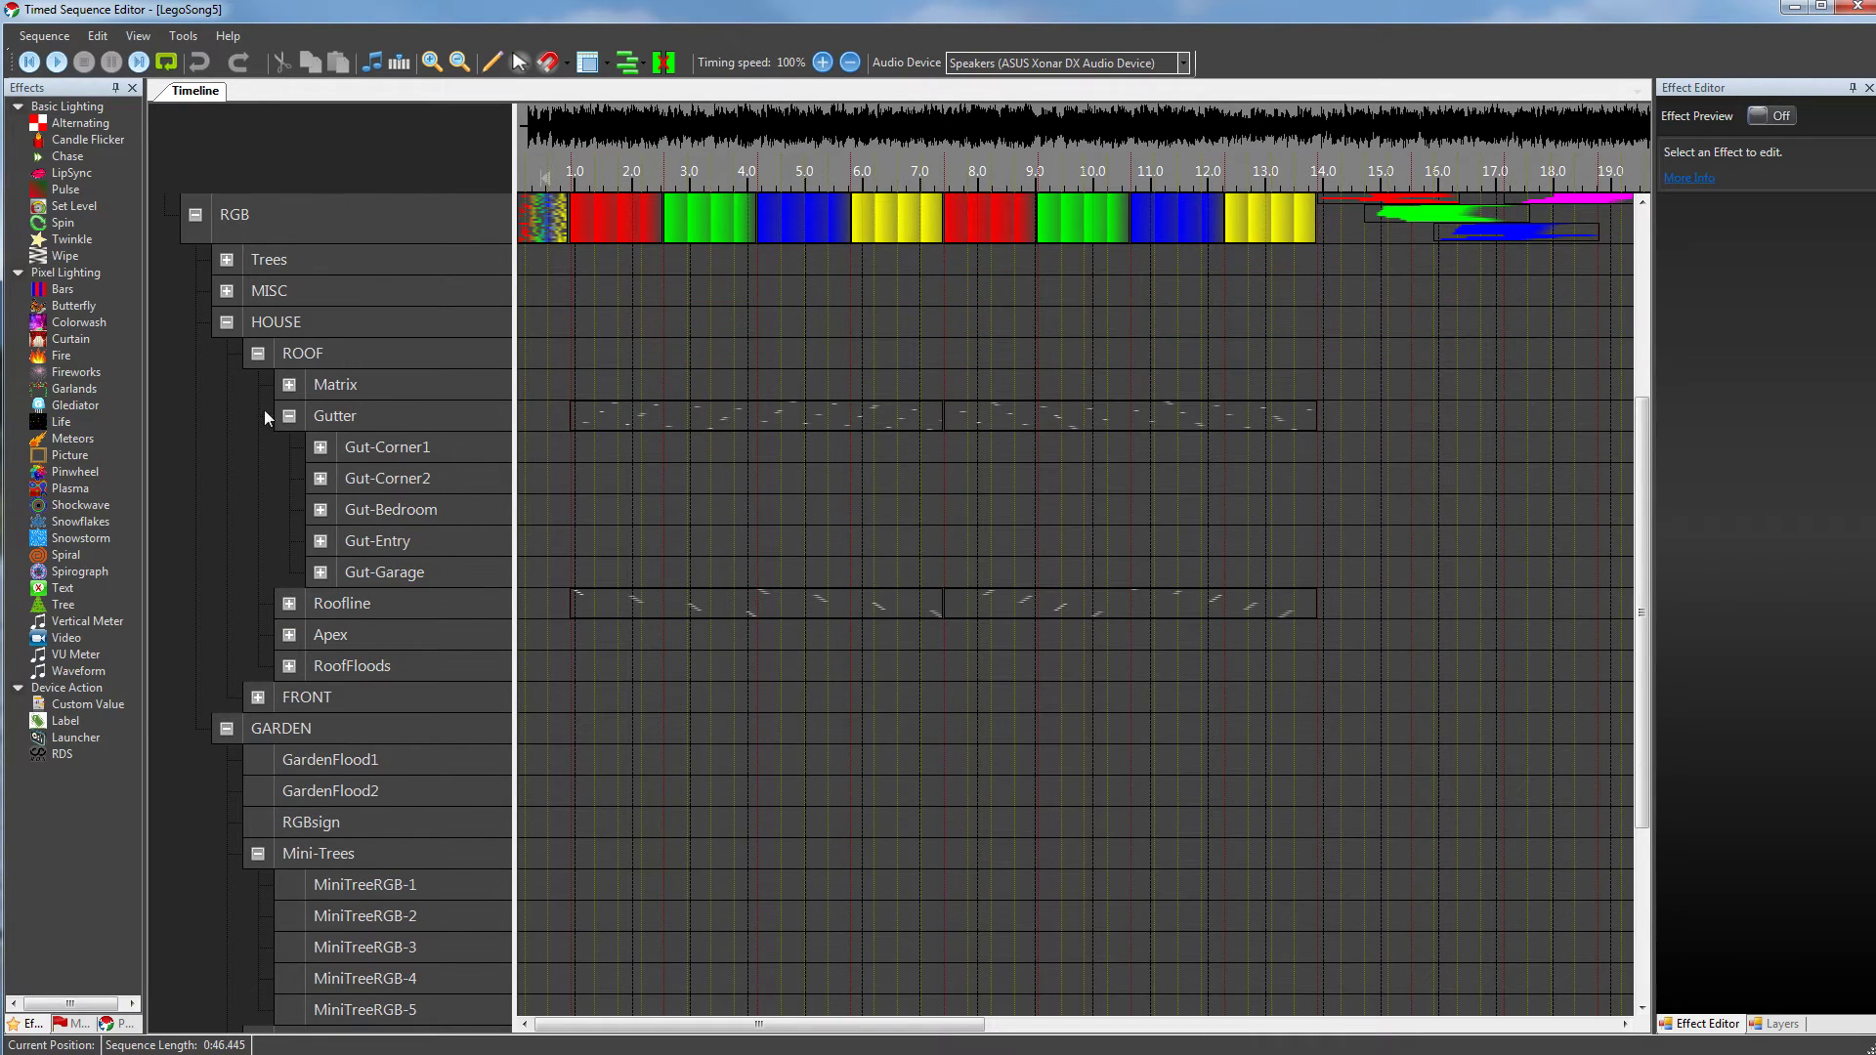
pyautogui.scroll(-5, 322, 774)
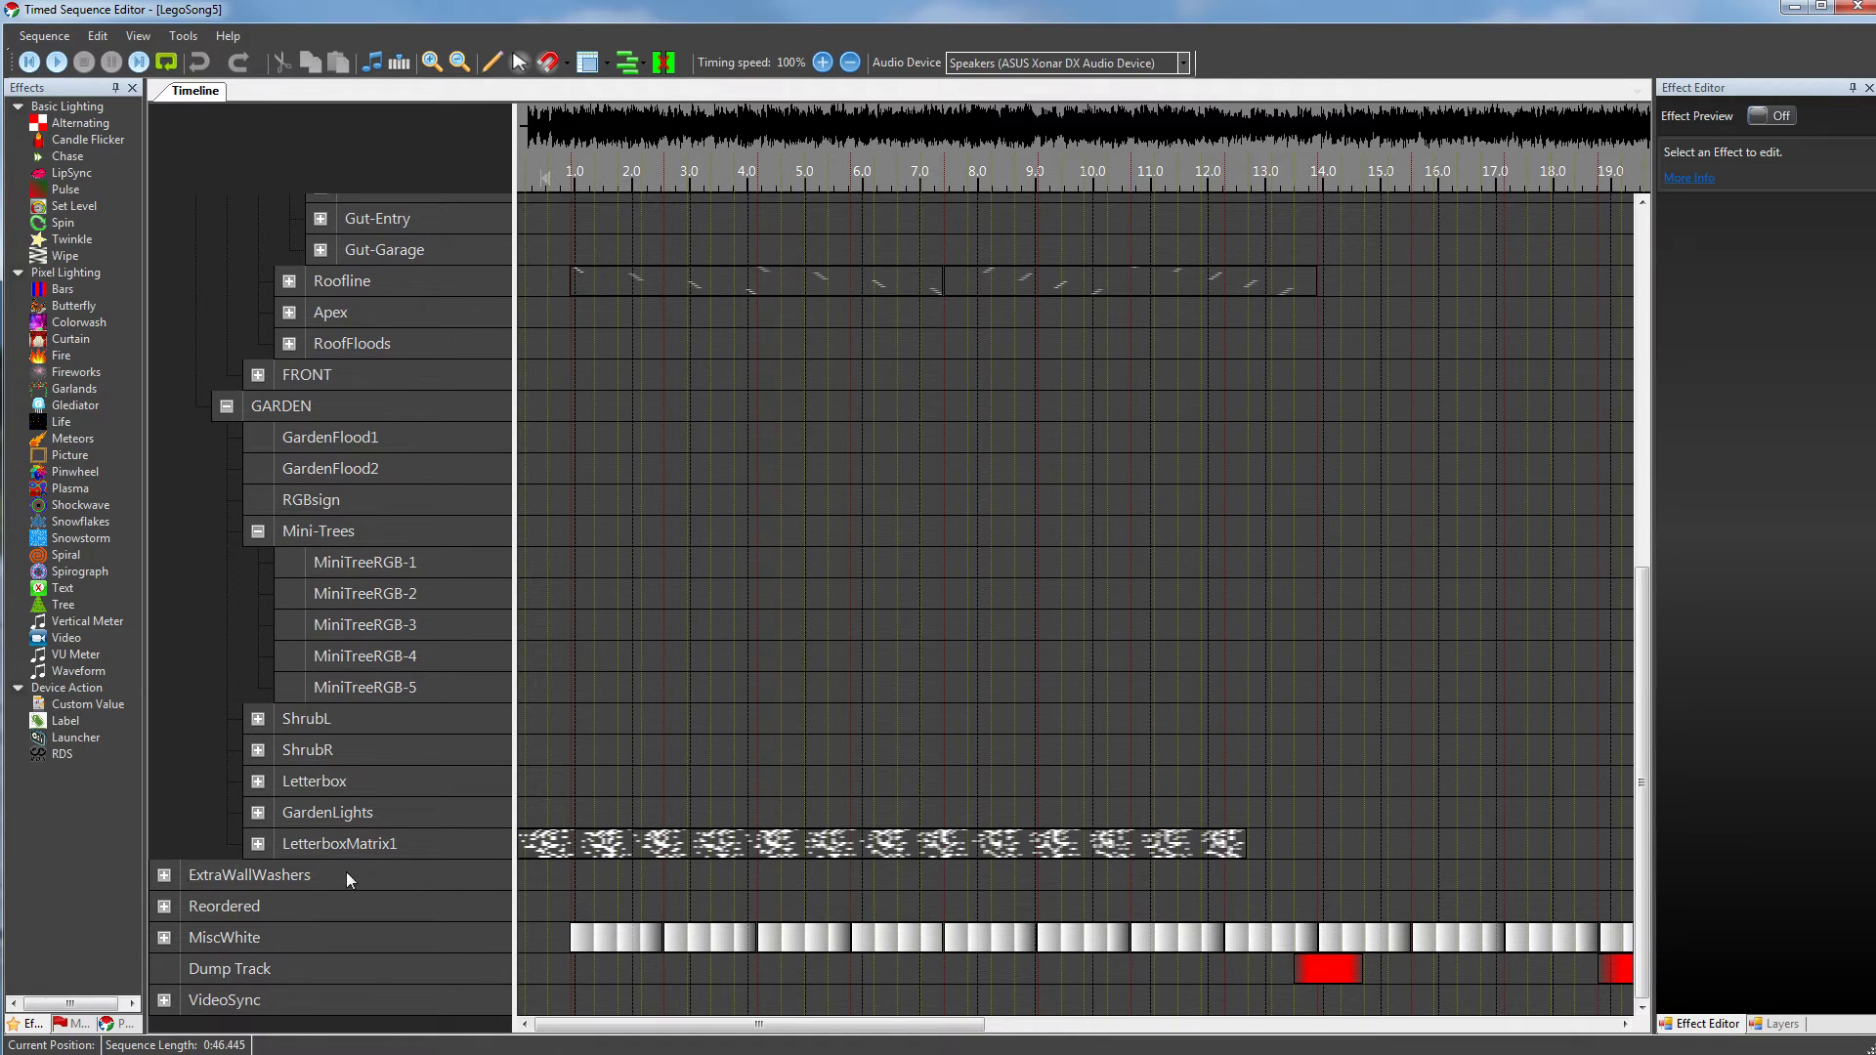
pyautogui.scroll(7, 395, 866)
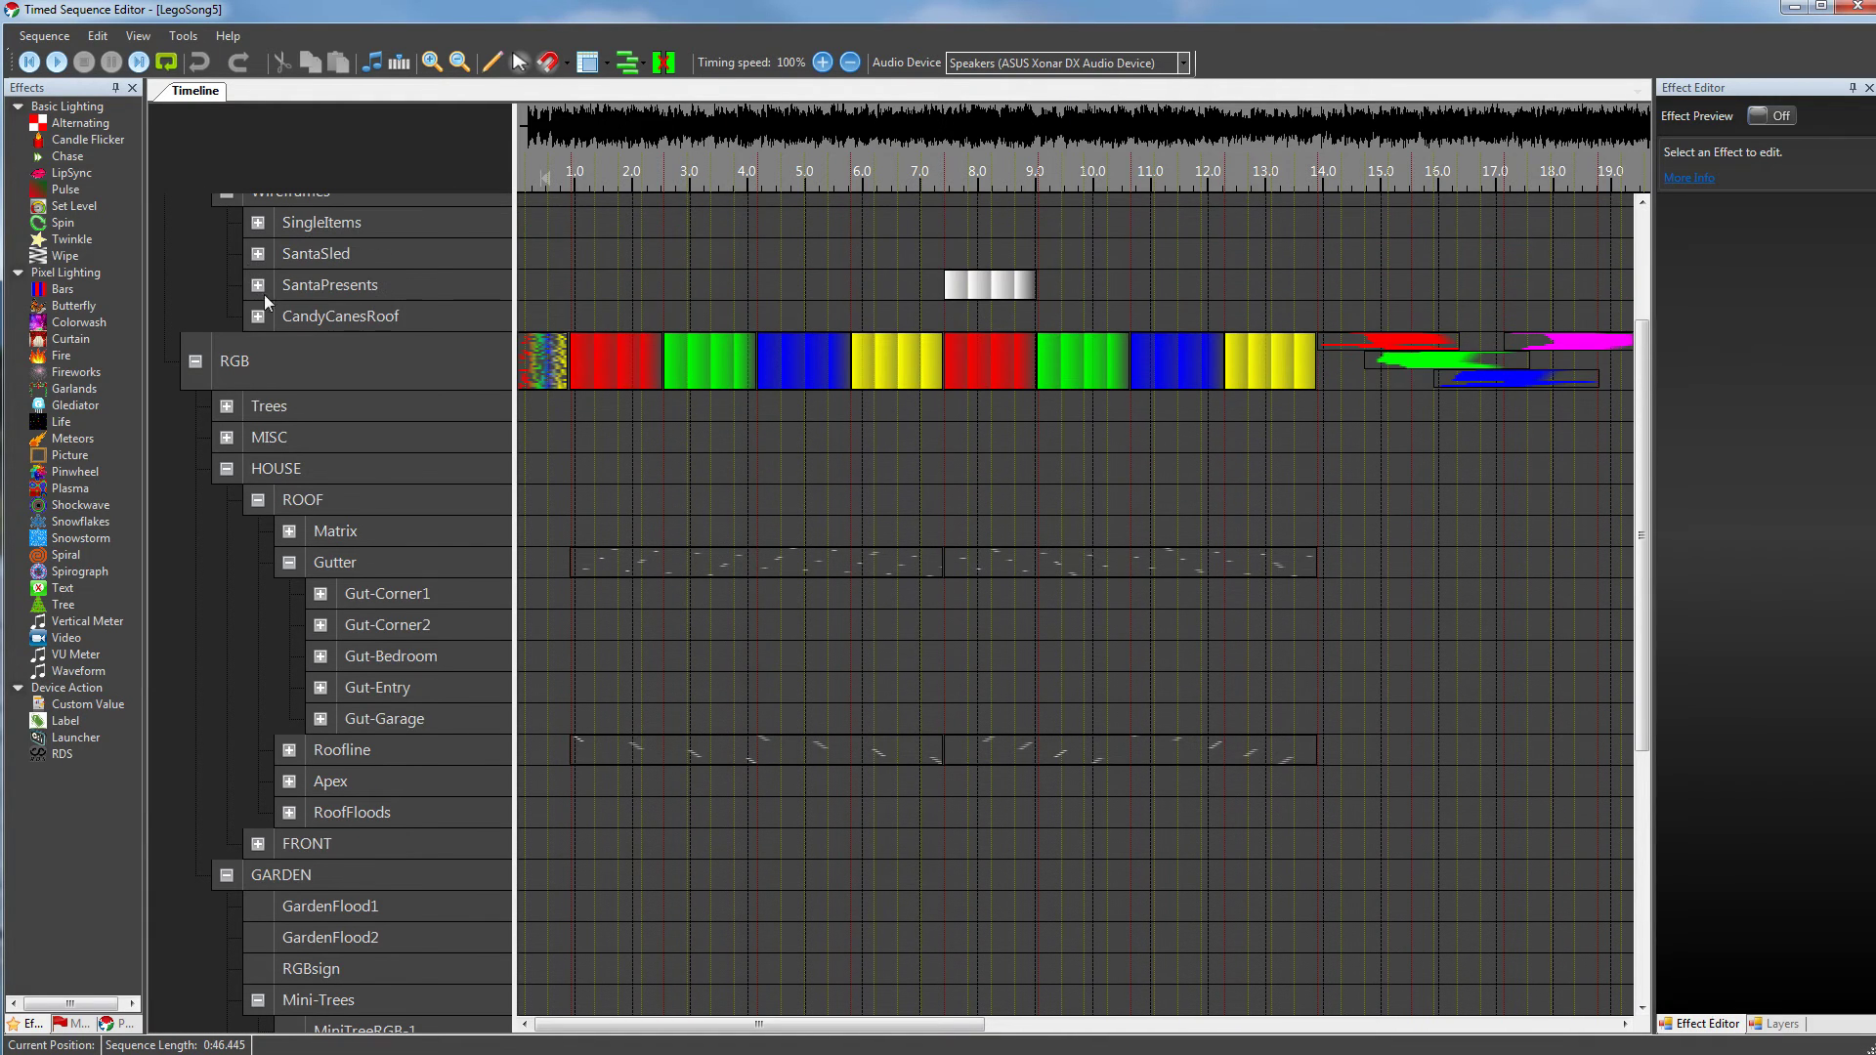
pyautogui.scroll(-5, 1090, 402)
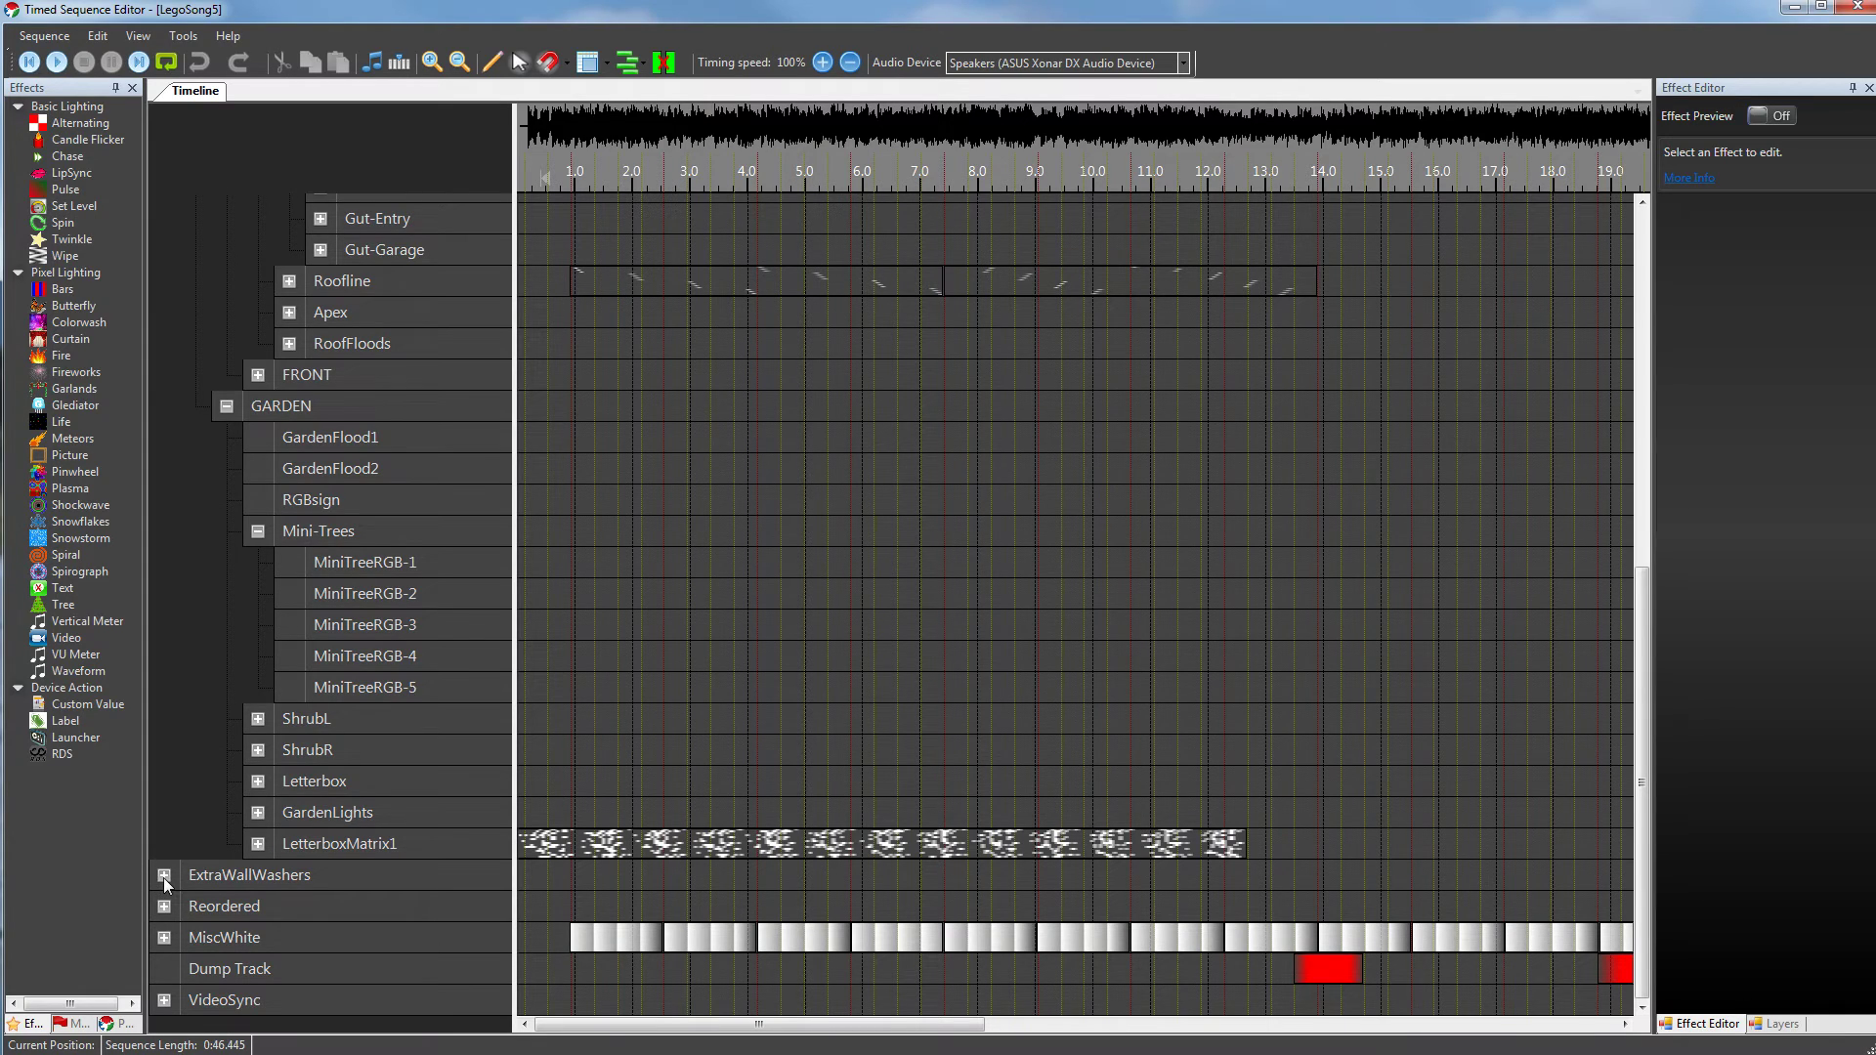
pyautogui.click(164, 876)
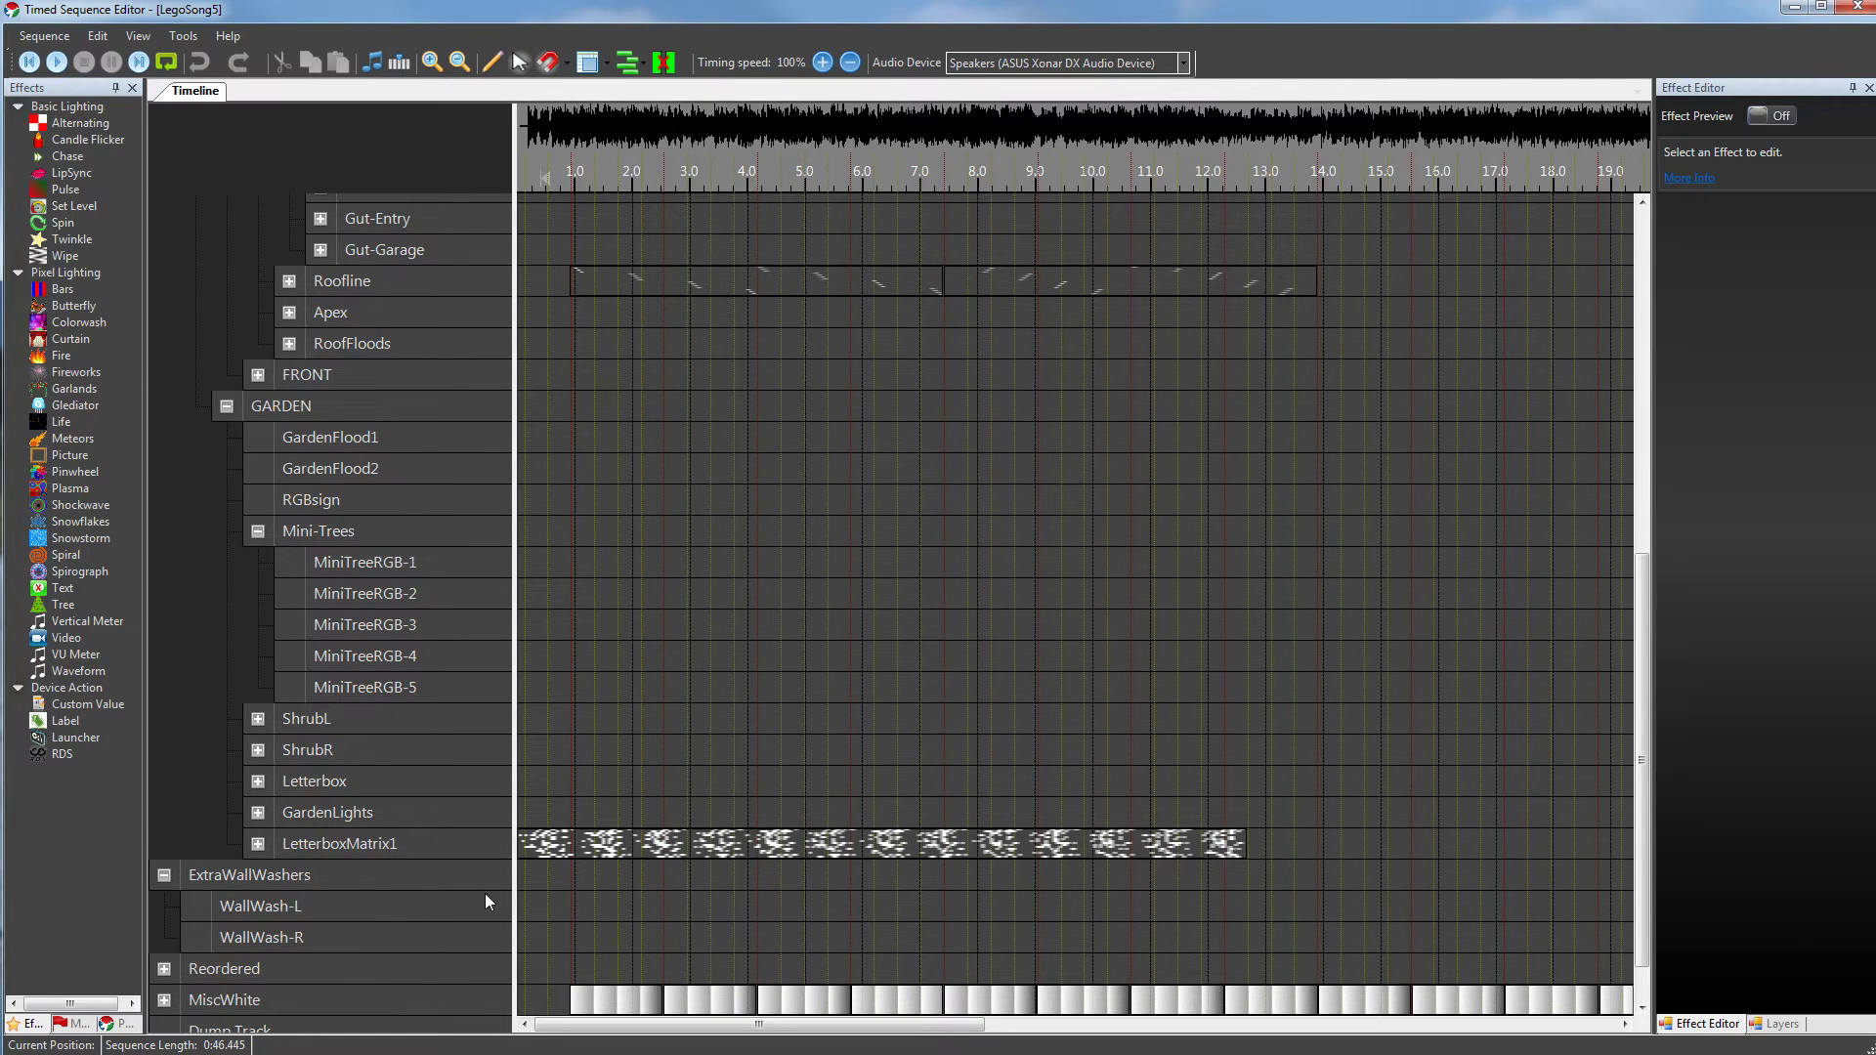
# Expand the MiscWhite group to list LetterboxWhite, LetterboxWhite2, 30Vsign1 and 30Vsign2
pyautogui.scroll(-1, 571, 892)
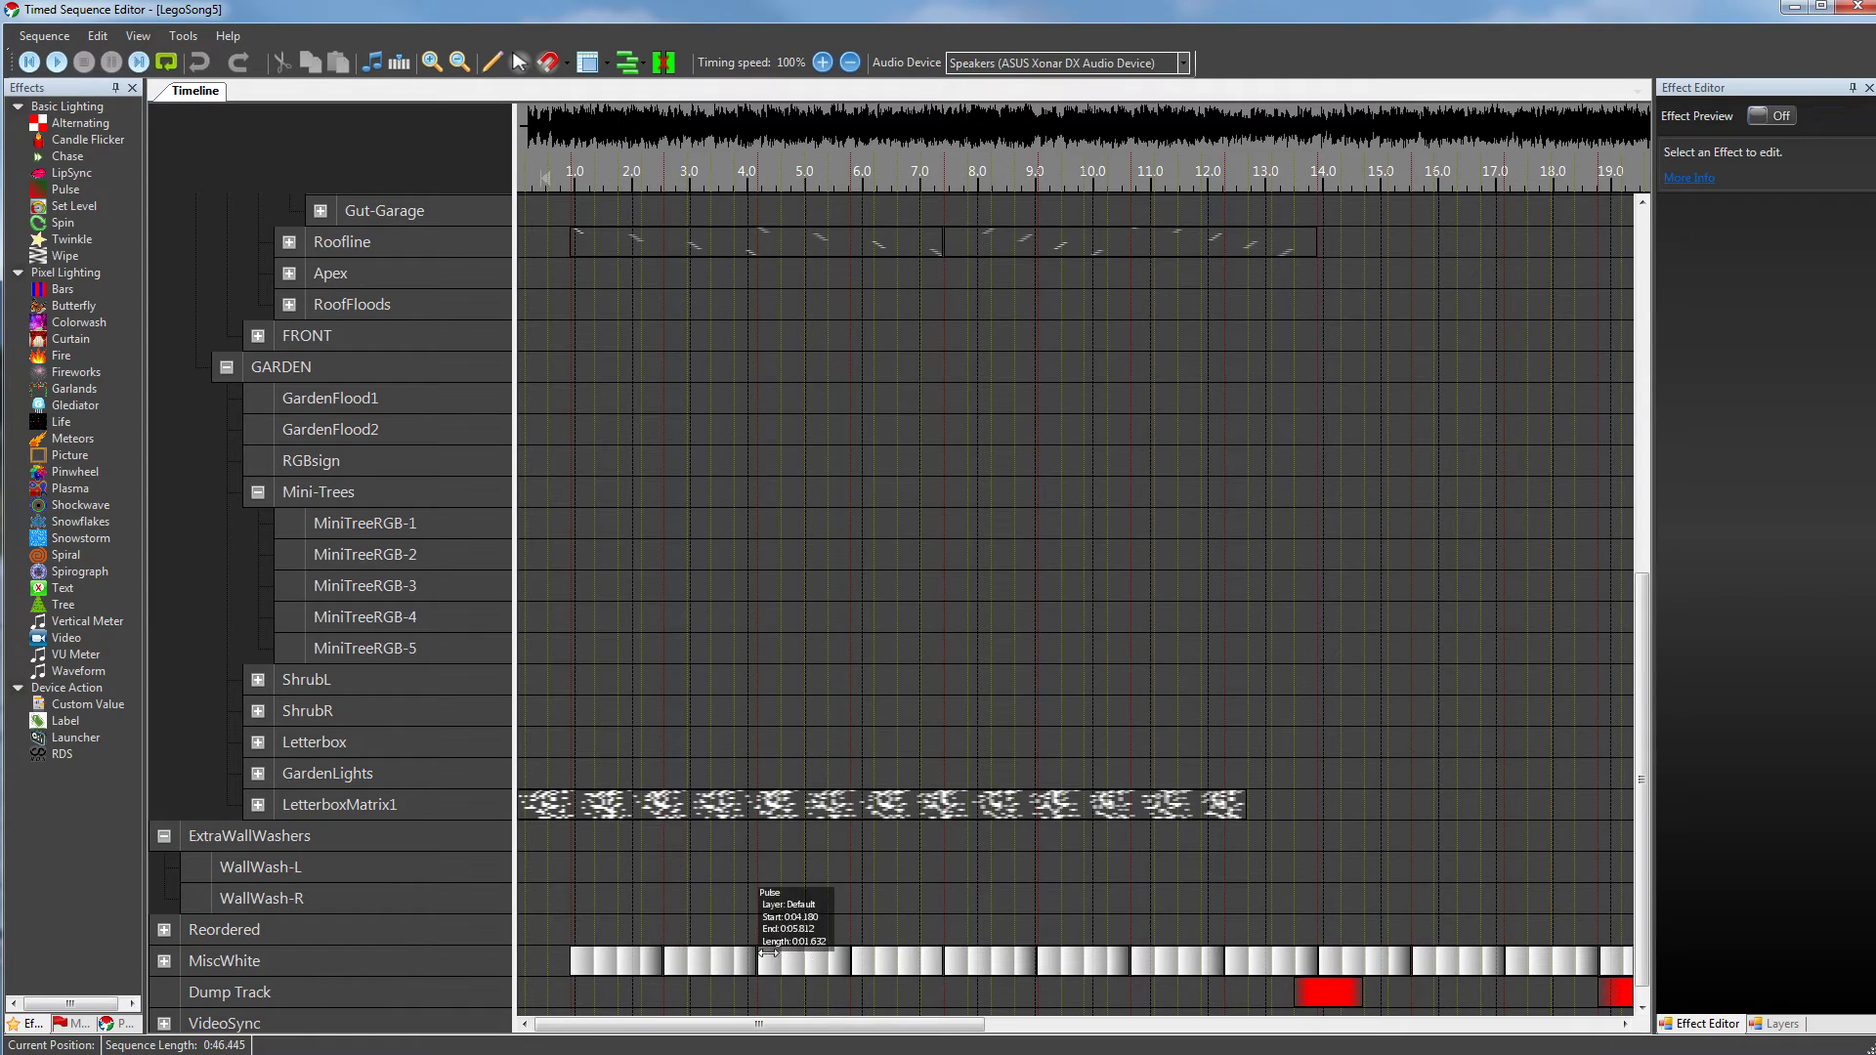
pyautogui.moveTo(930, 962)
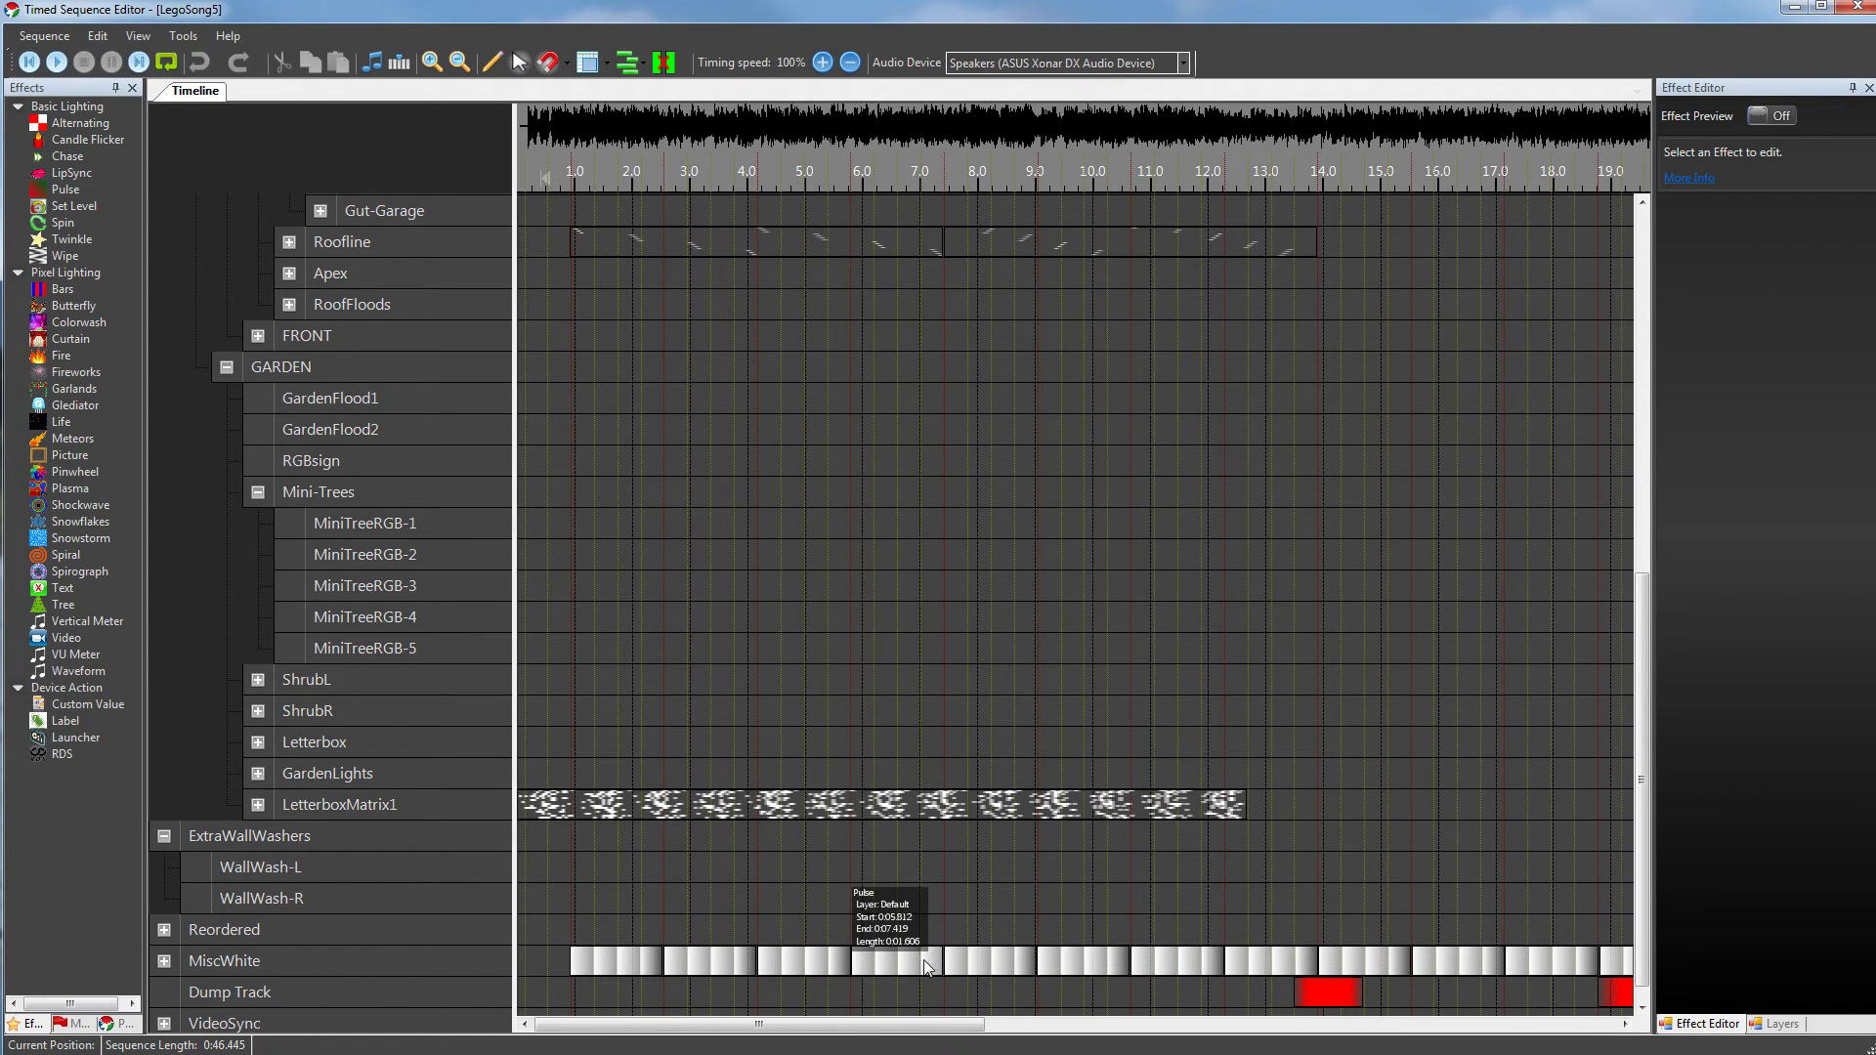
pyautogui.moveTo(1279, 957)
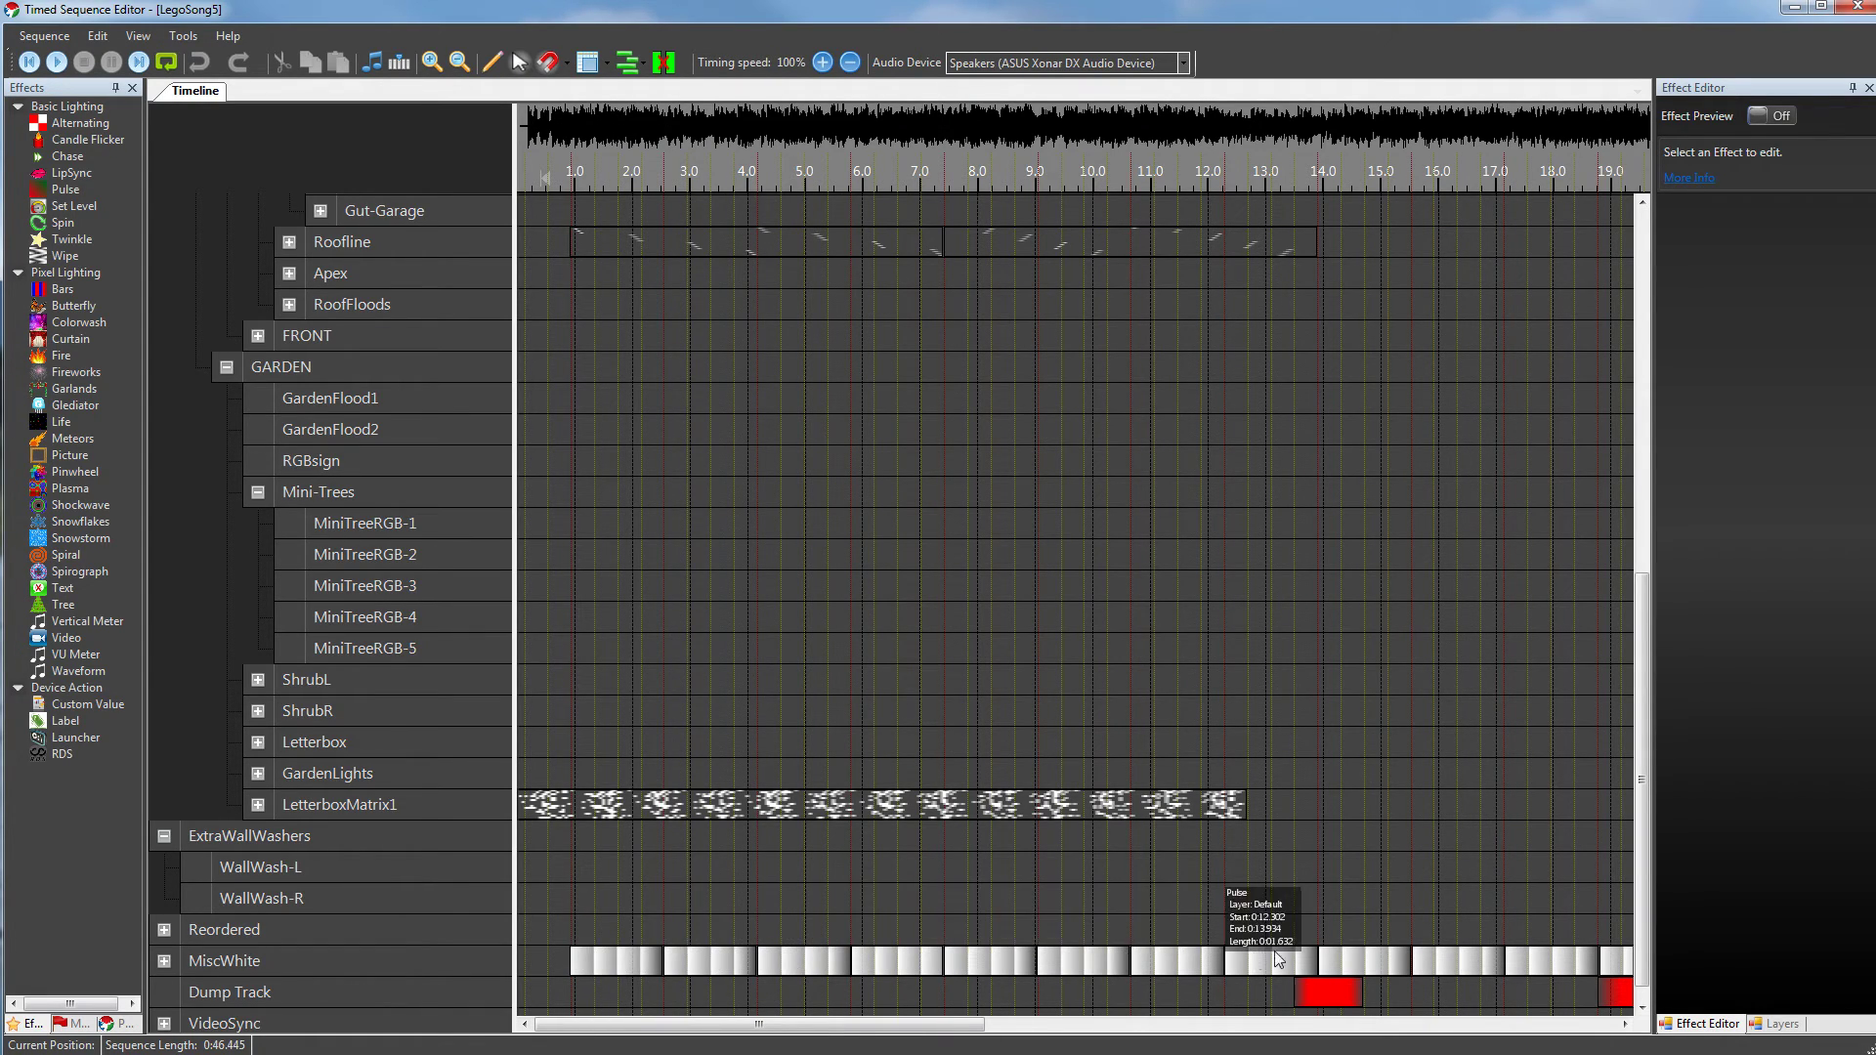
pyautogui.scroll(5, 812, 924)
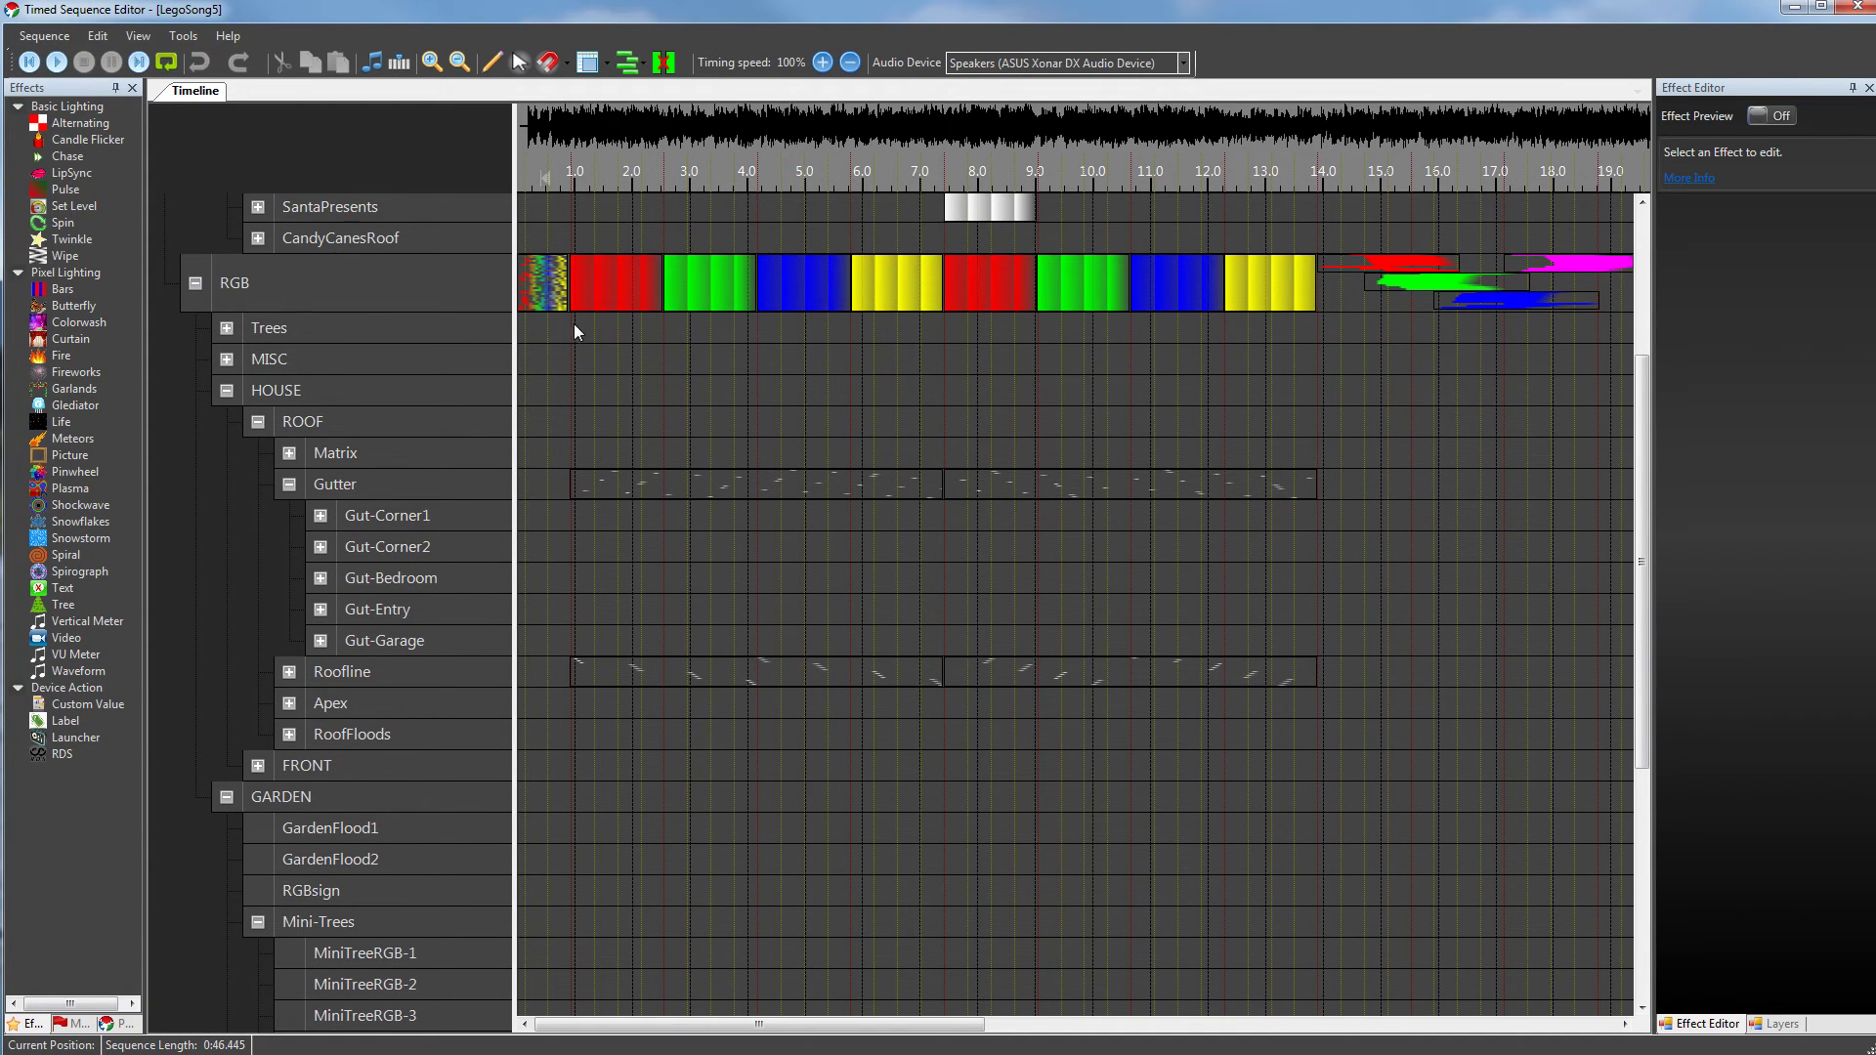
pyautogui.moveTo(1351, 272)
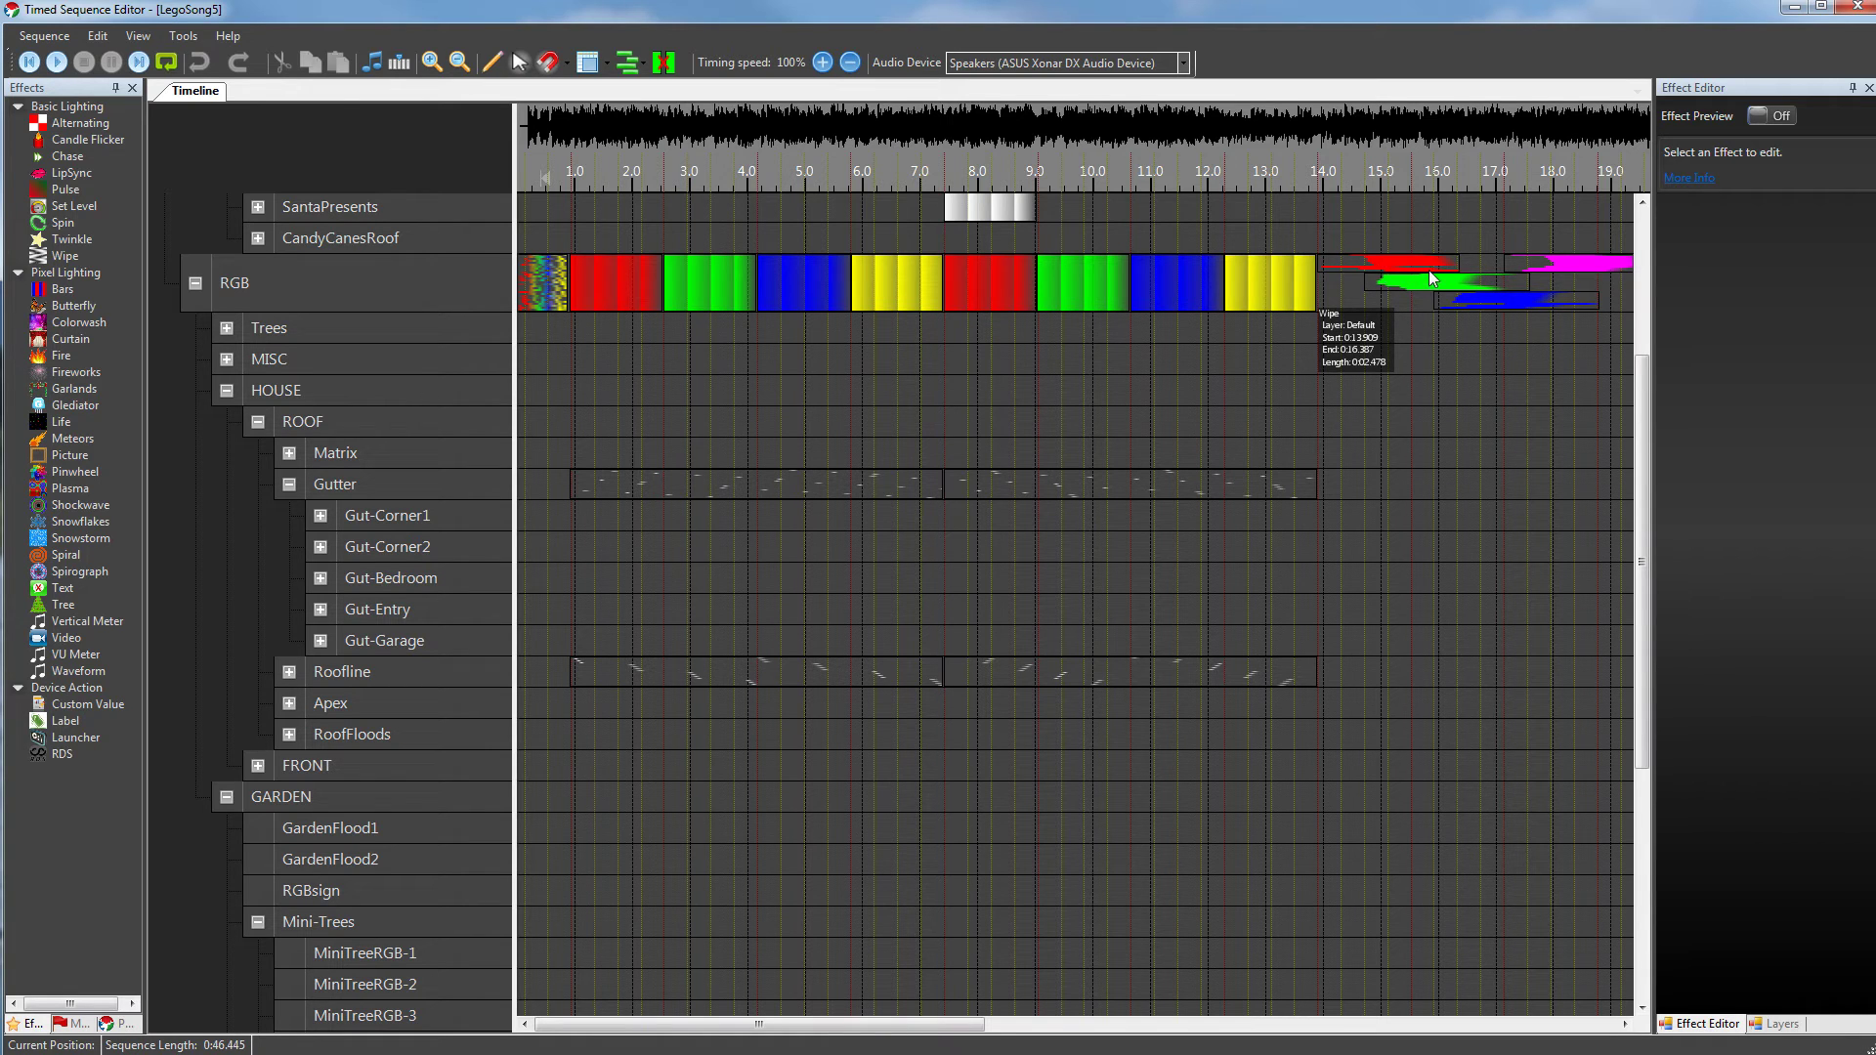
pyautogui.scroll(-8, 1407, 342)
pyautogui.moveTo(1345, 948)
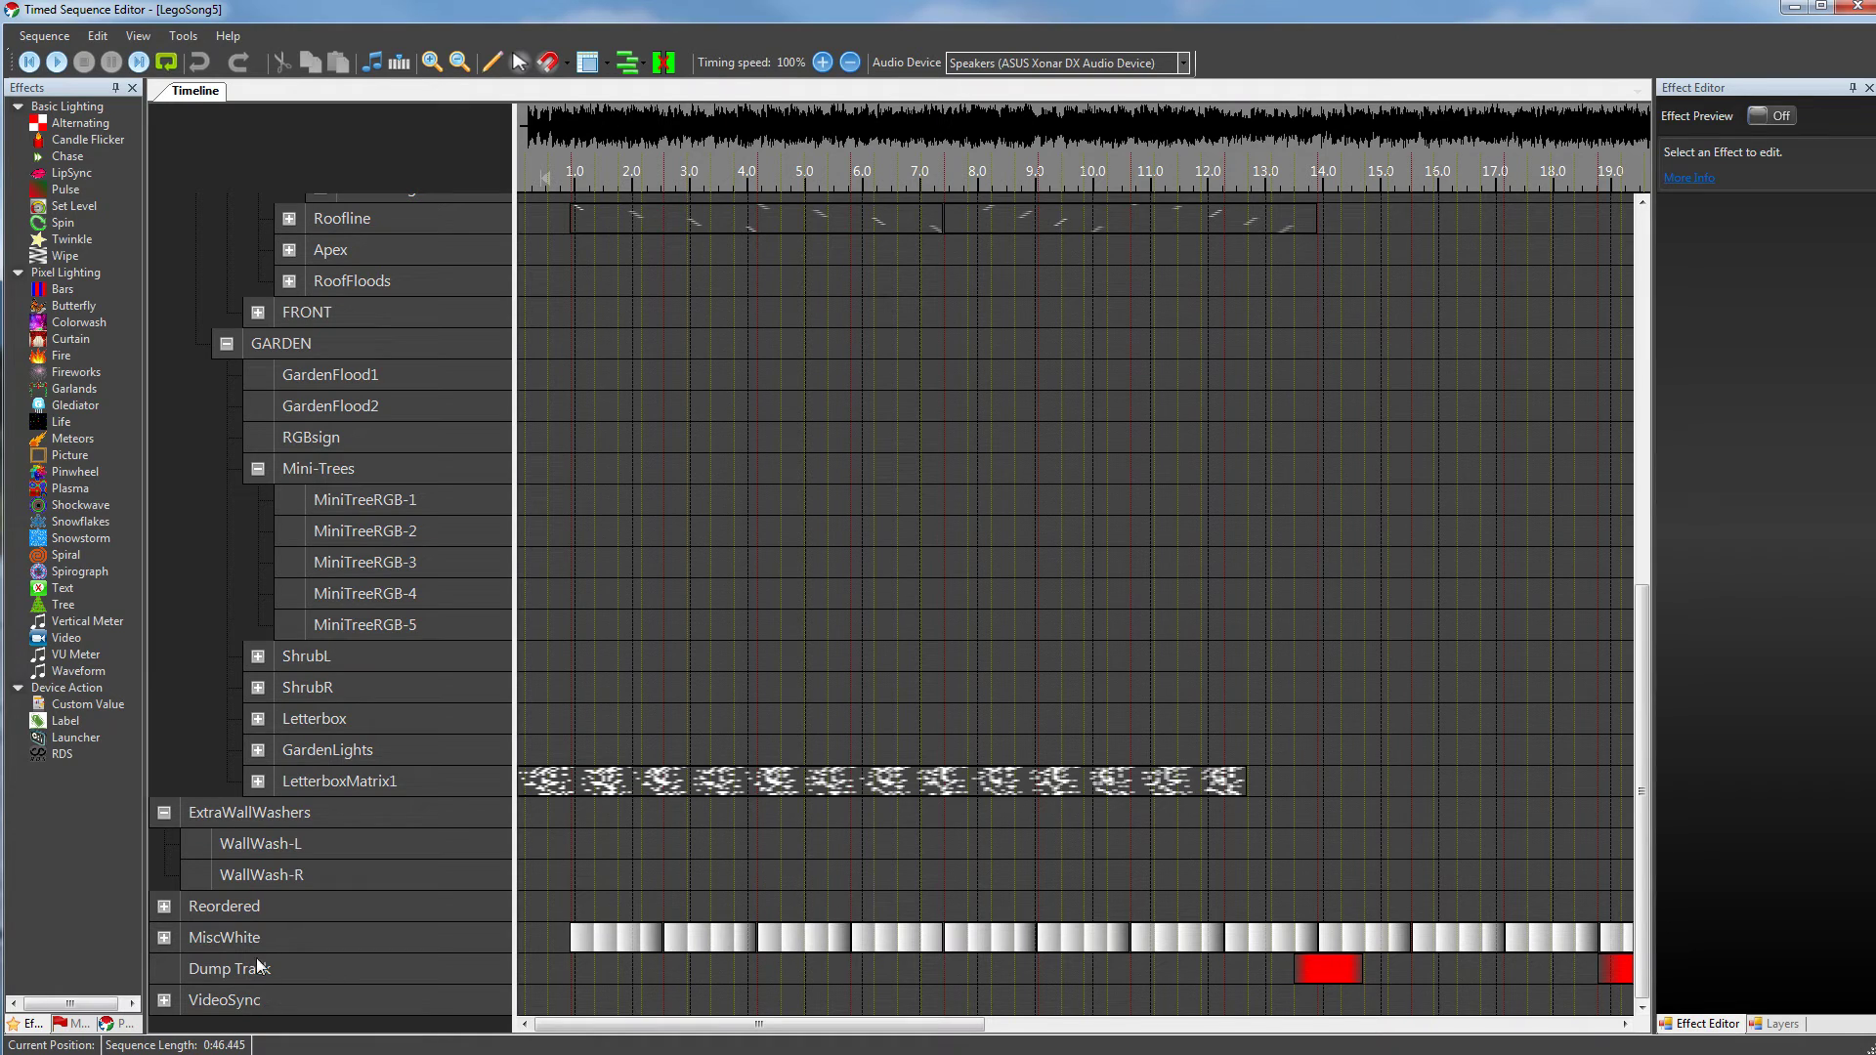
pyautogui.click(164, 940)
# Select the first Pulse effect on the MiscWhite row to show its white gradient and intensity curve
pyautogui.scroll(-2, 170, 940)
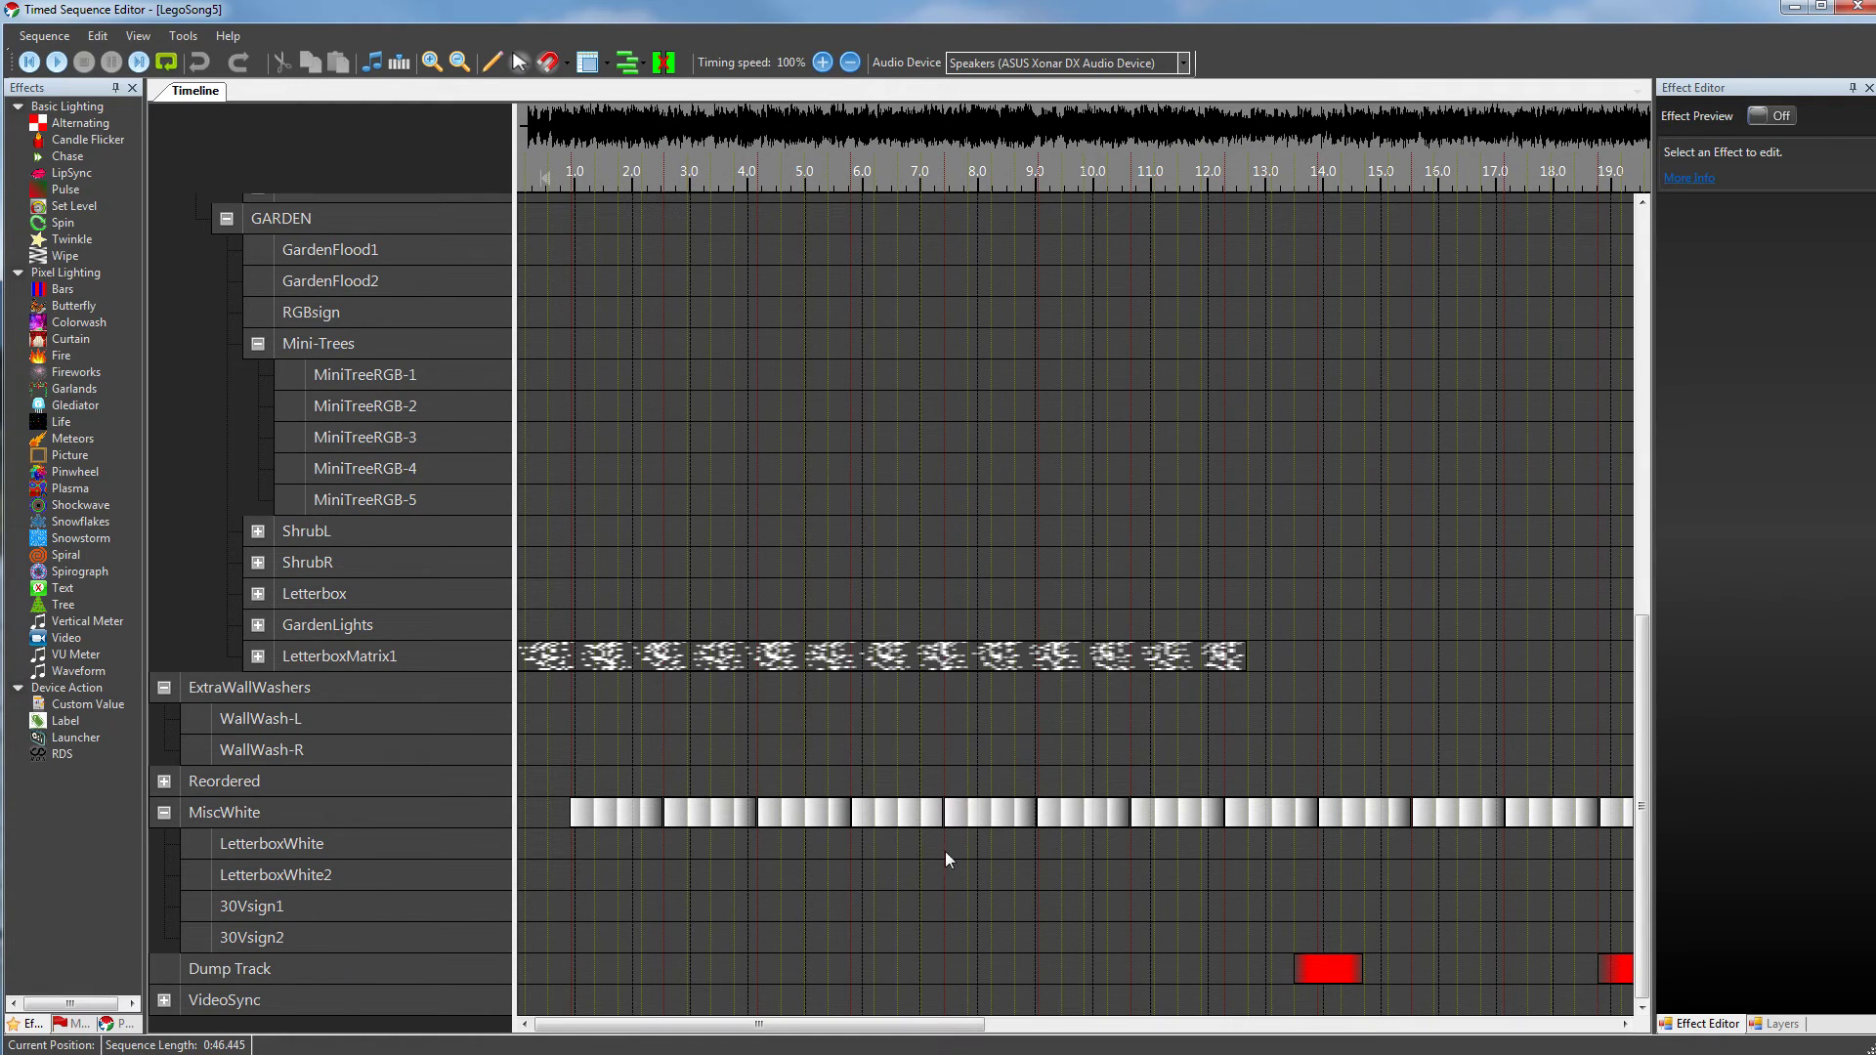
pyautogui.moveTo(225, 900); pyautogui.dragTo(262, 889)
pyautogui.click(635, 819)
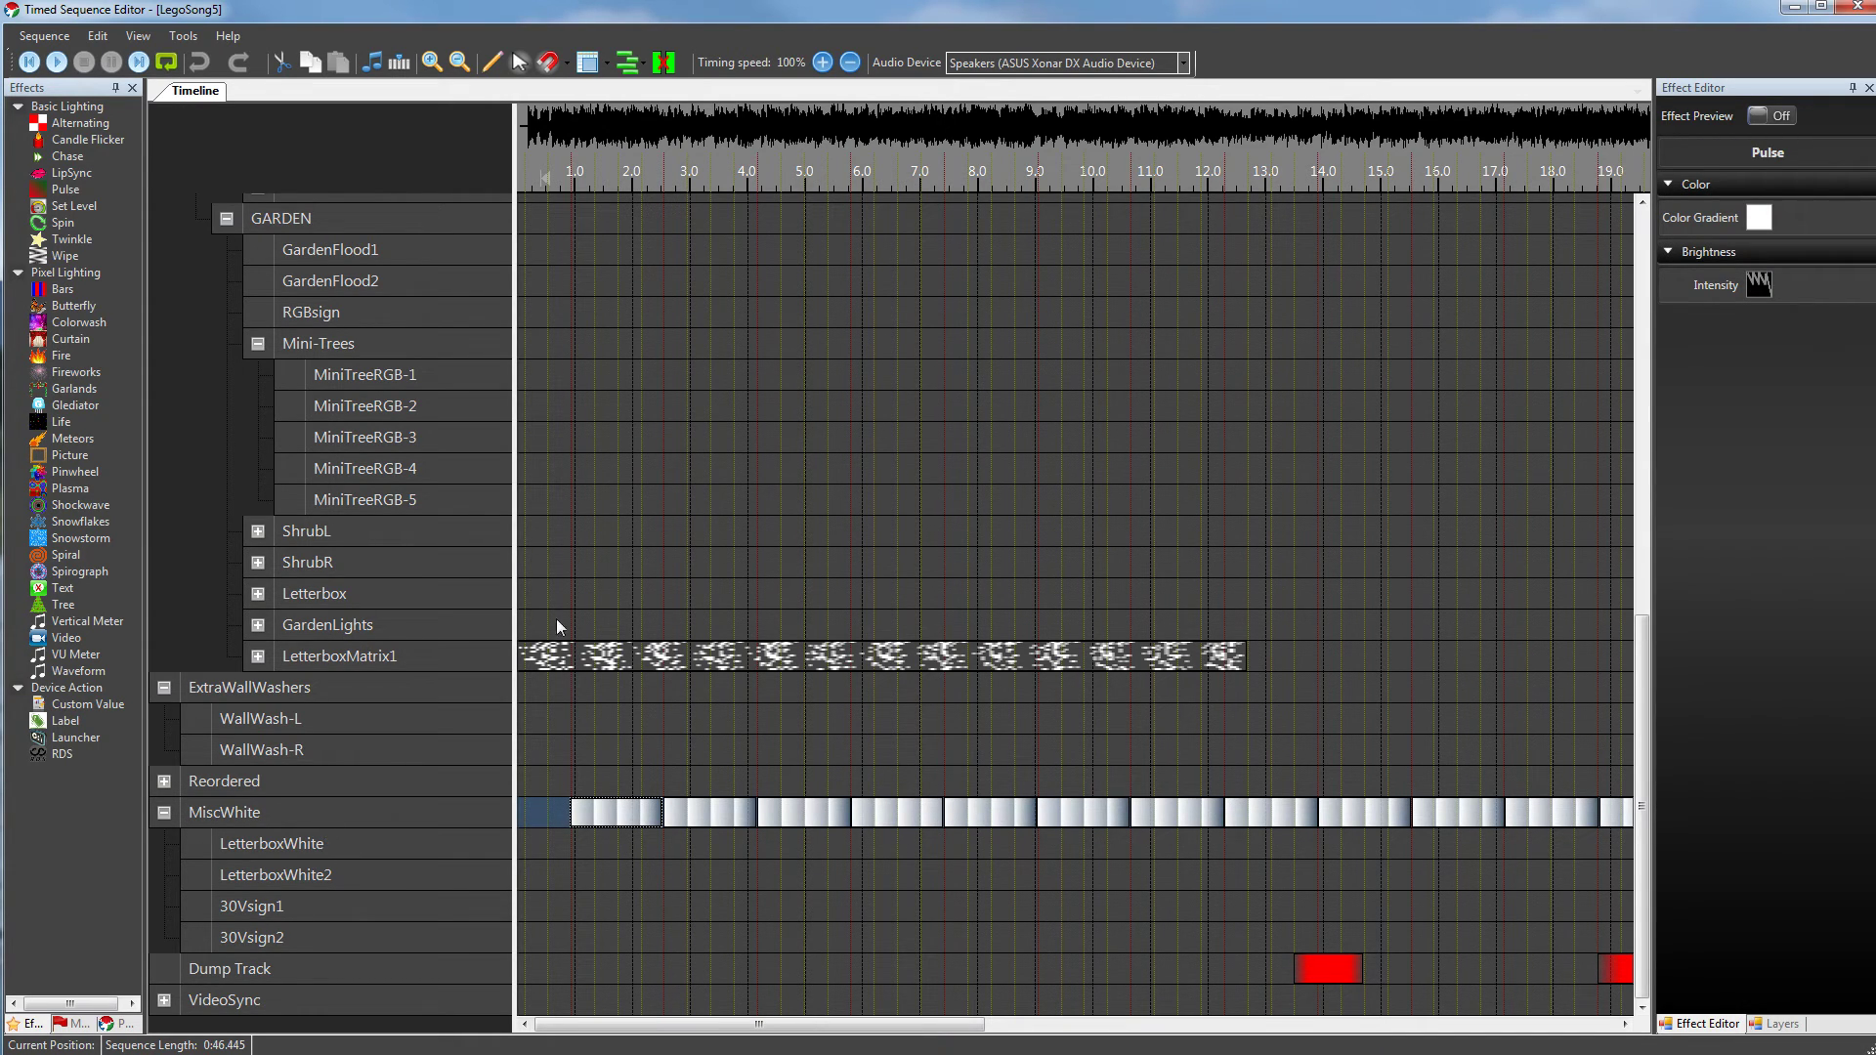
# Set the sequence export Output Format to Falcon Player Sequence and close the export settings
pyautogui.click(44, 35)
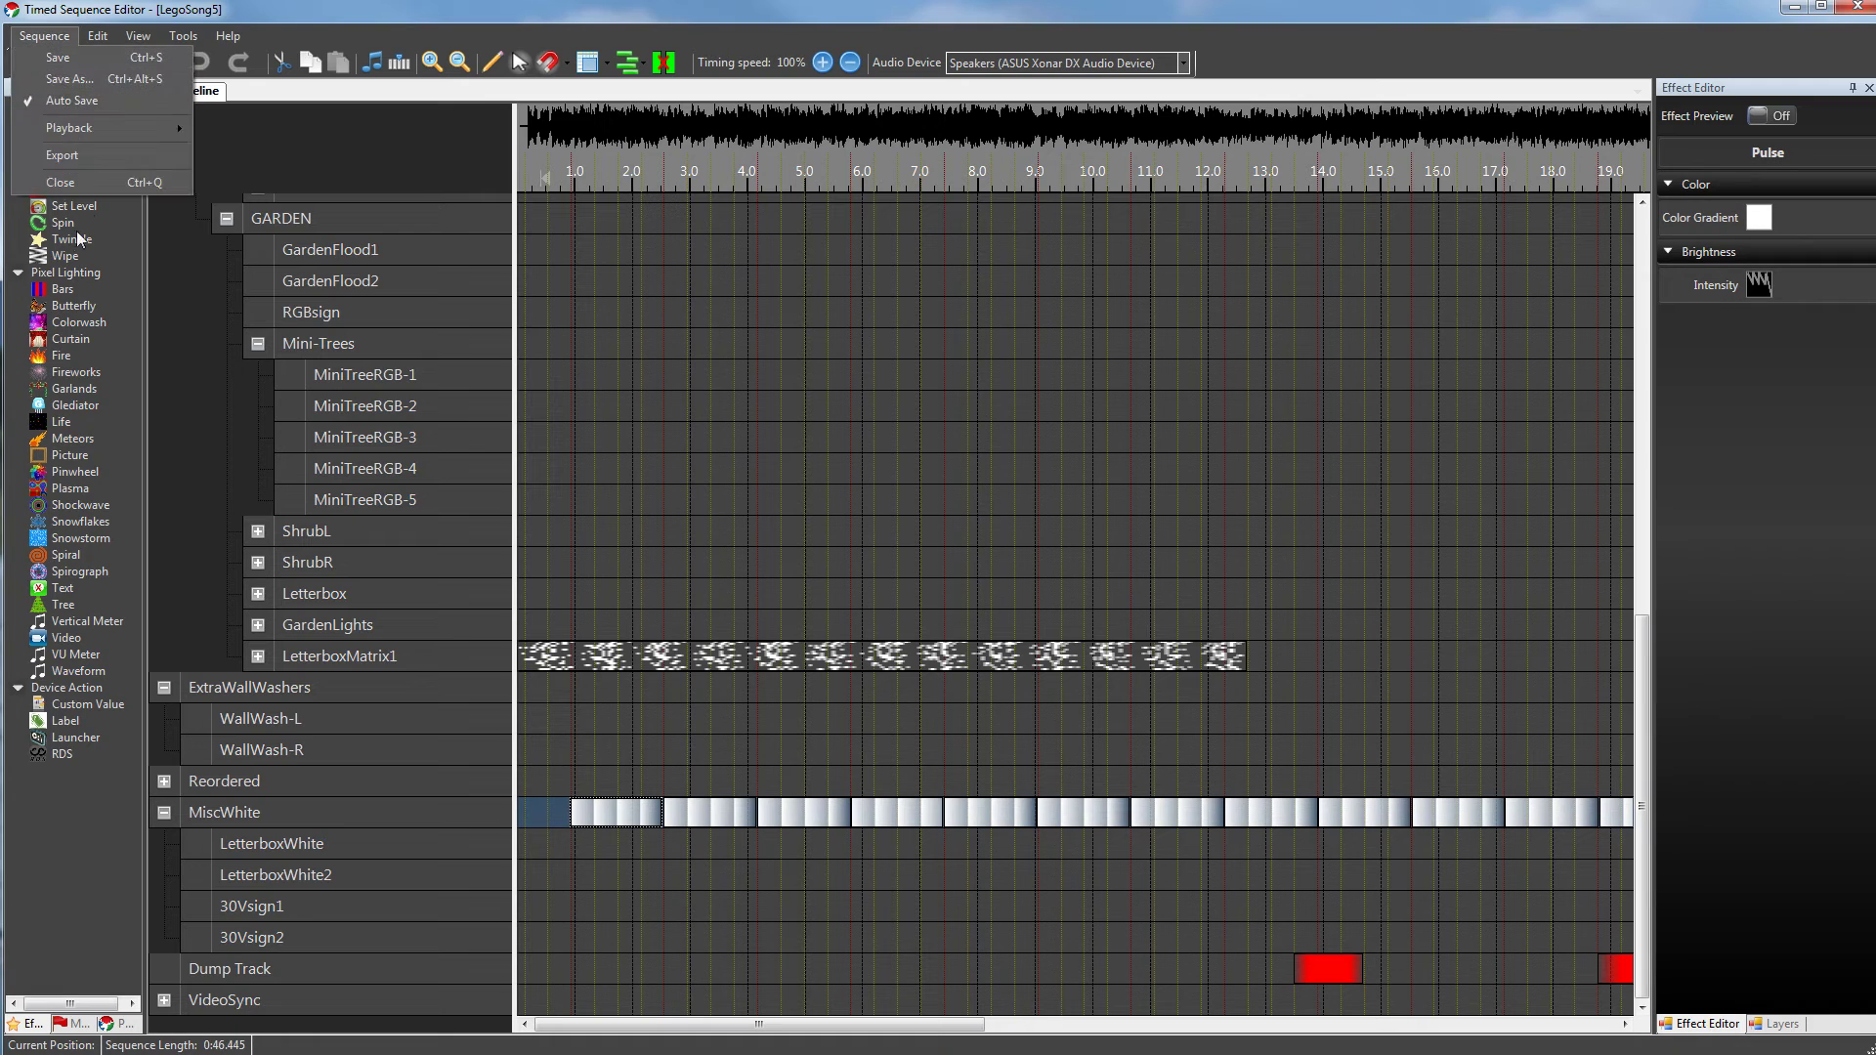
pyautogui.click(120, 155)
pyautogui.click(458, 290)
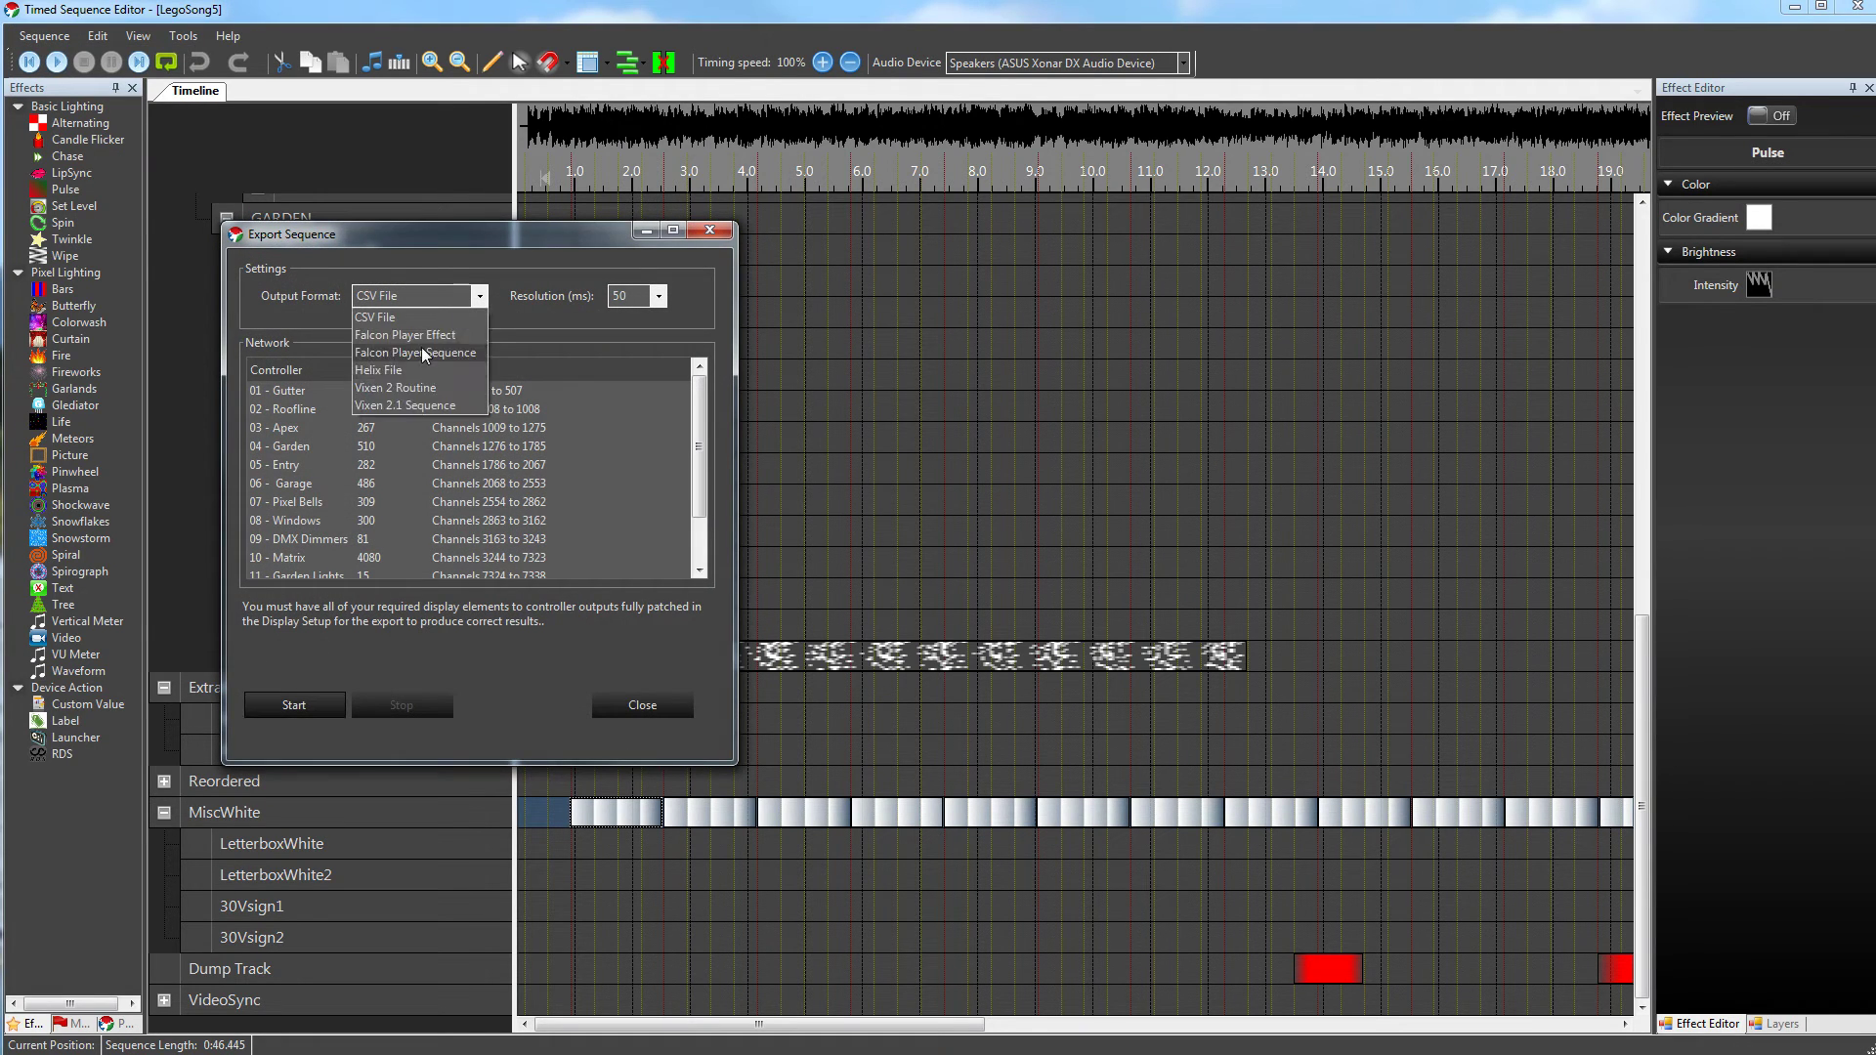
pyautogui.click(426, 348)
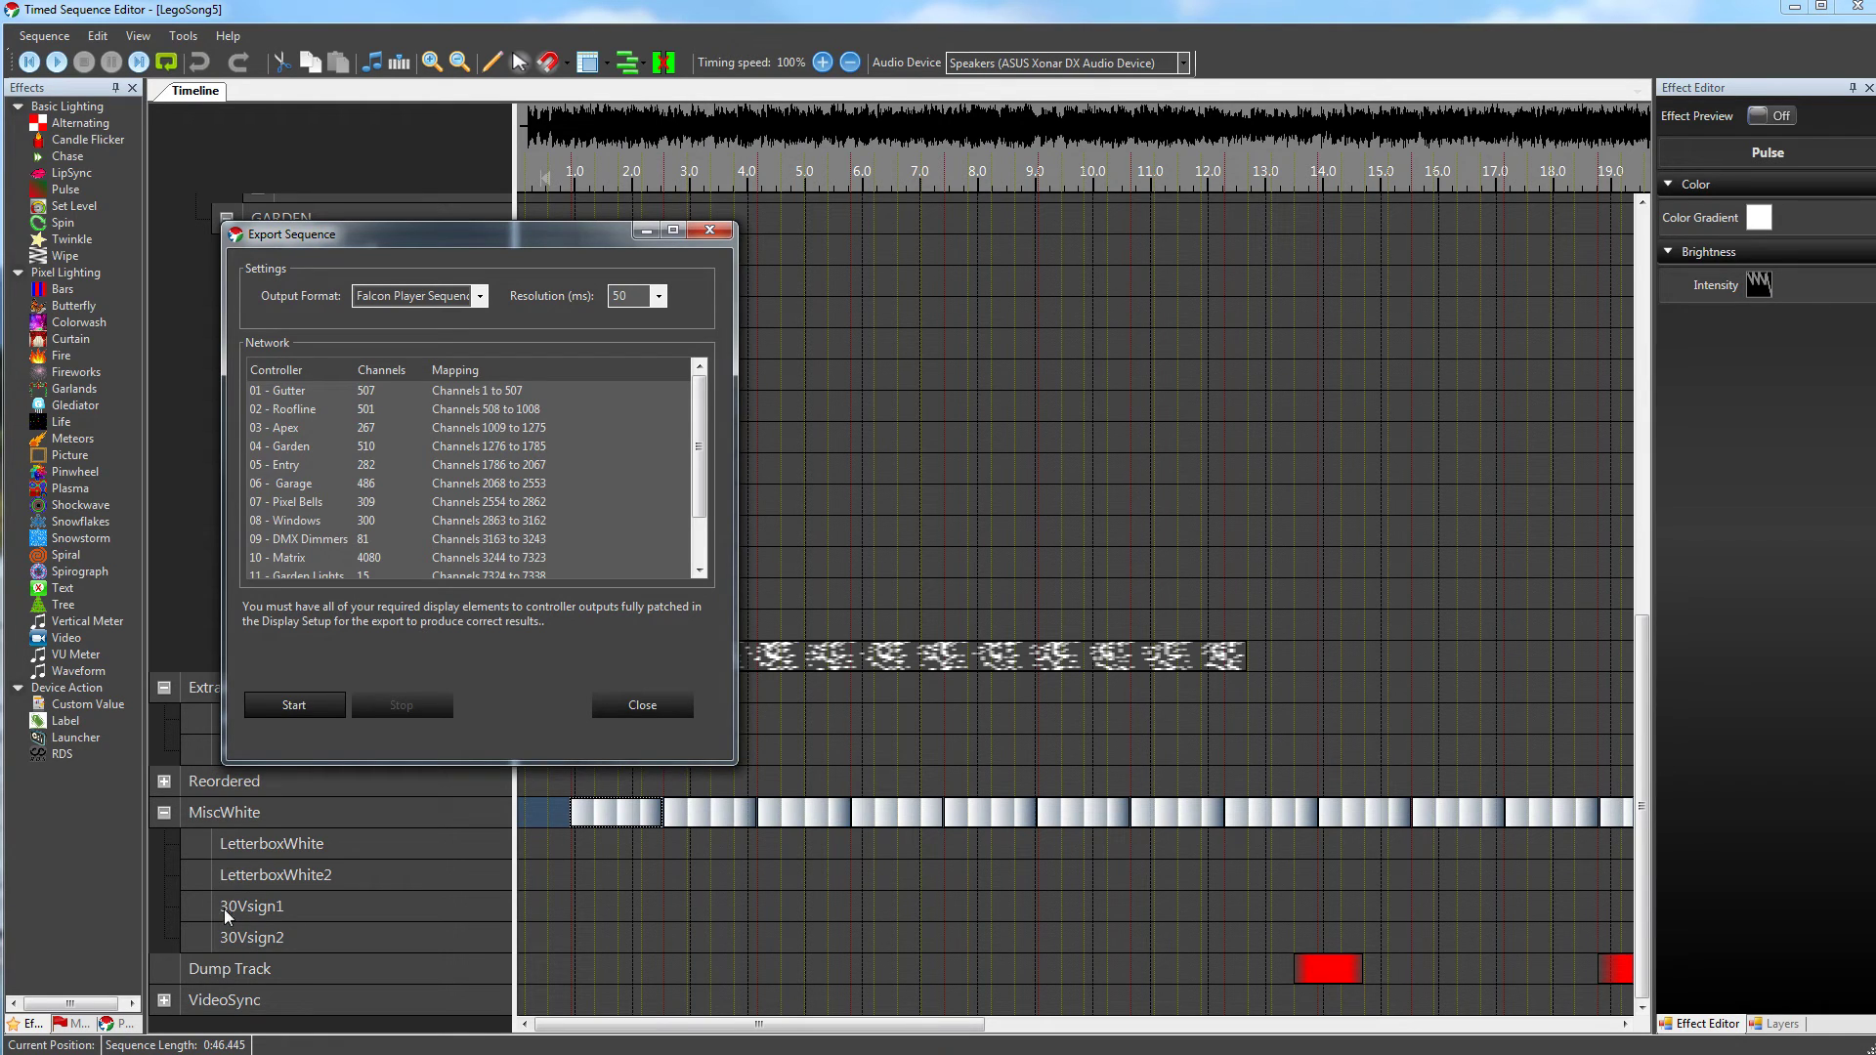
pyautogui.click(620, 705)
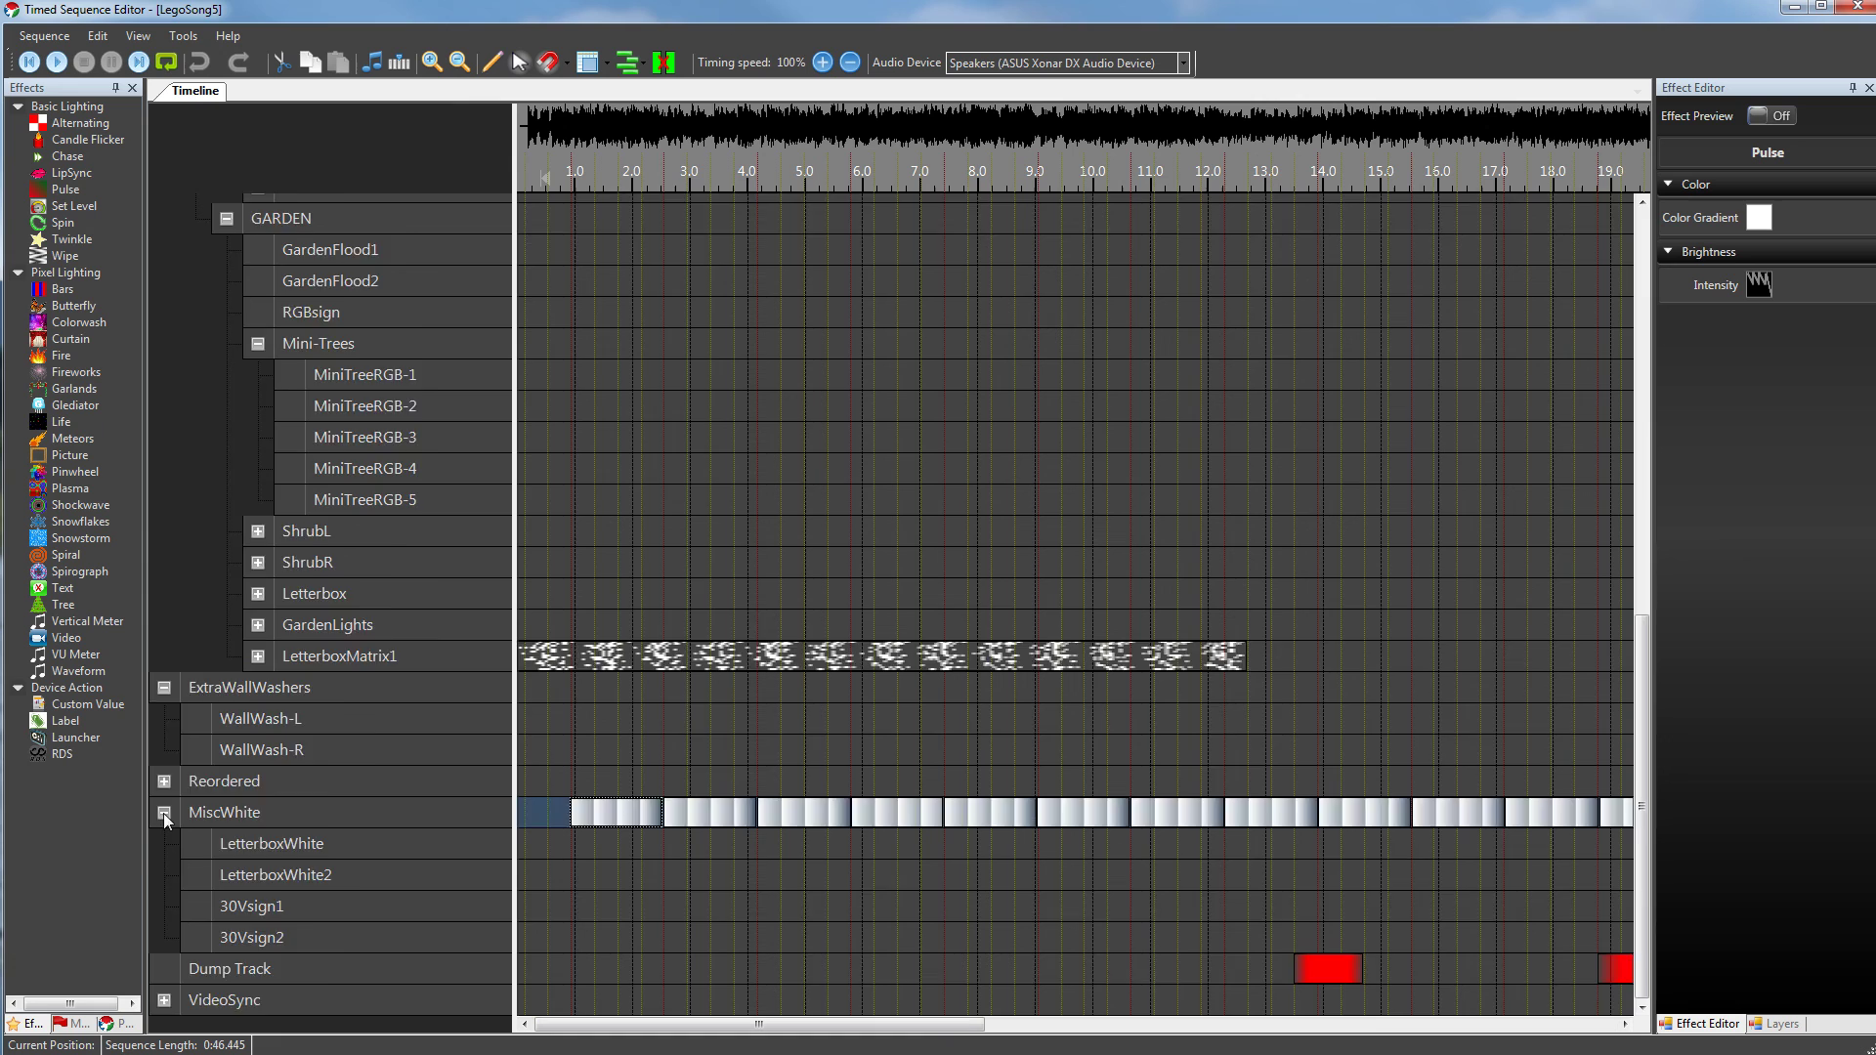
pyautogui.scroll(2, 162, 813)
pyautogui.scroll(7, 206, 833)
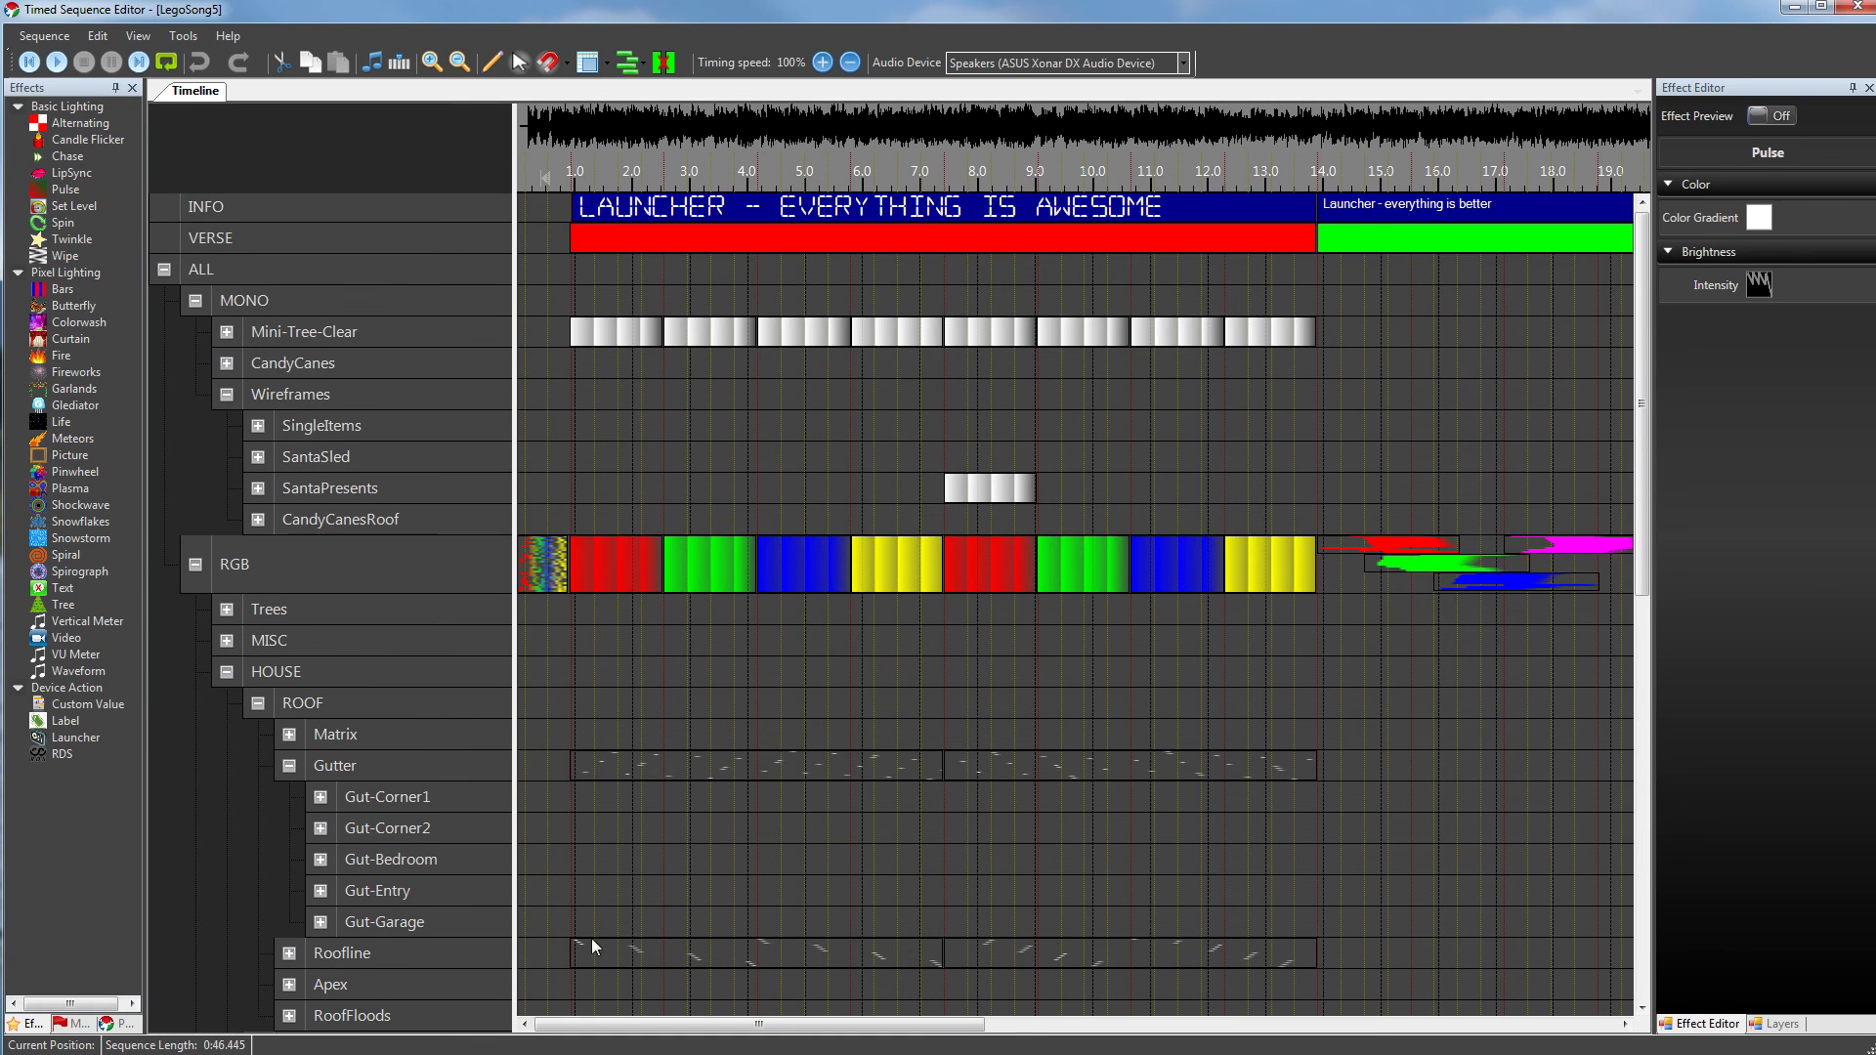